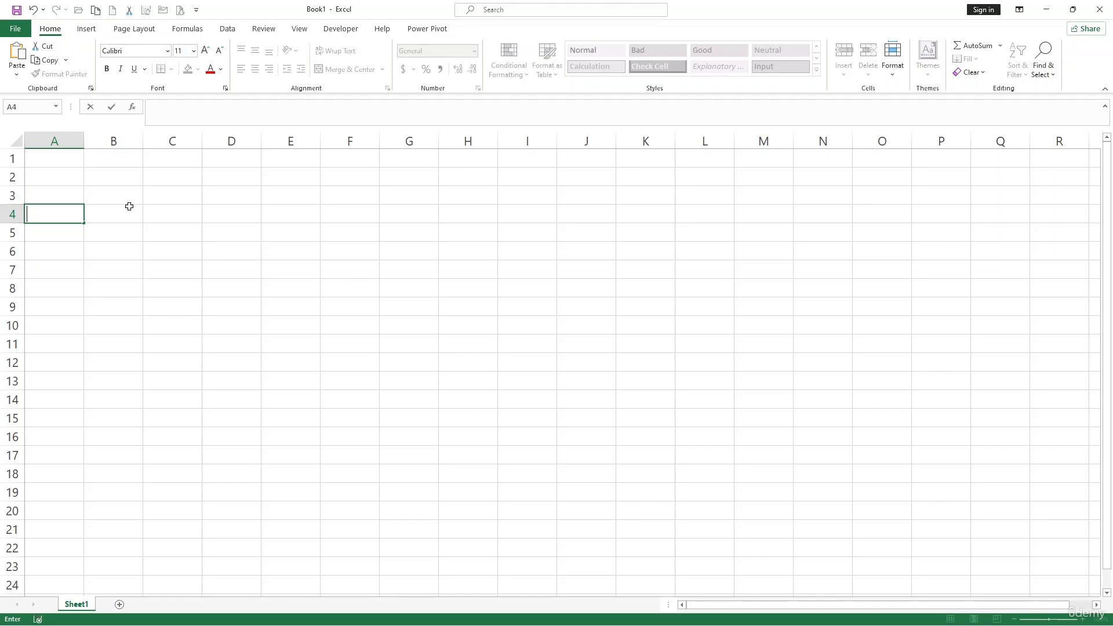
Enter the header Status in cell C1
left_click(166, 163)
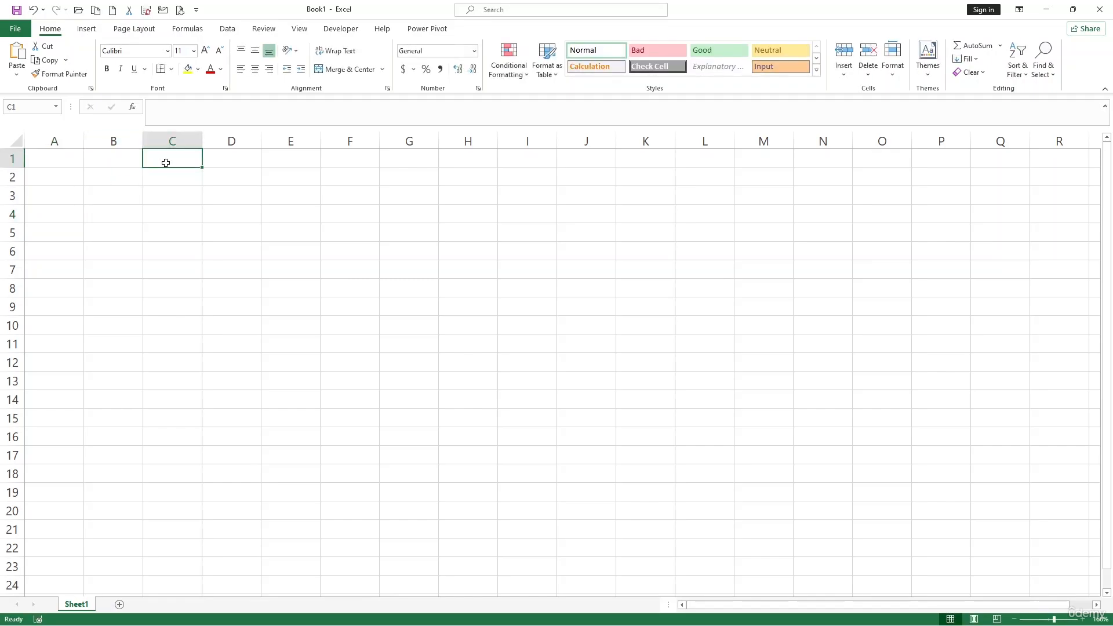
type("STu")
key("BackSpace")
key("BackSpace")
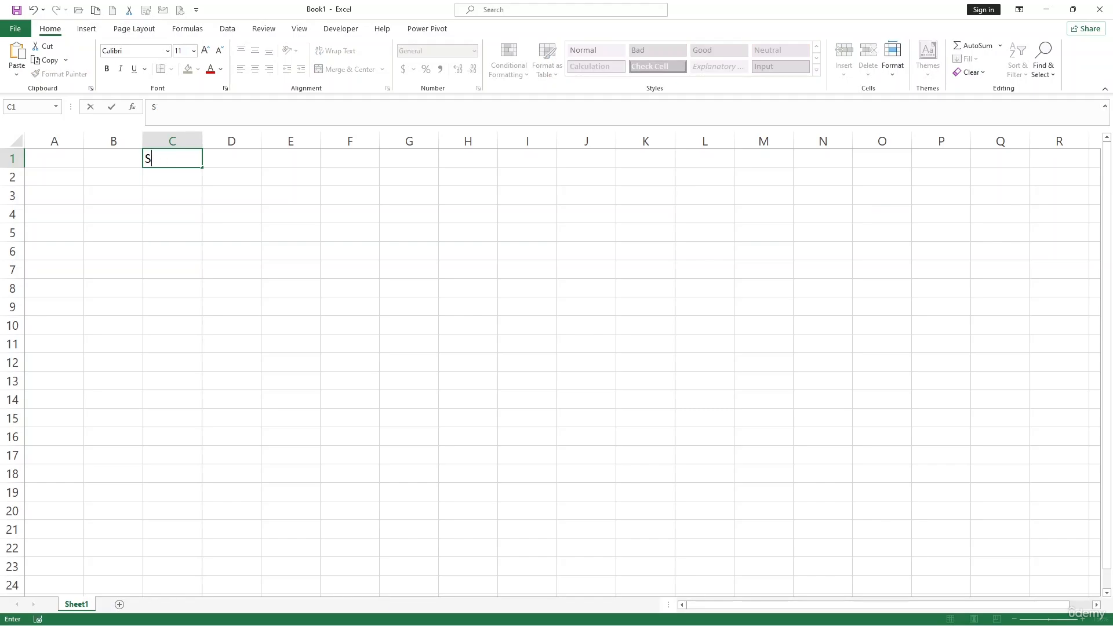
type("tatus")
left_click(226, 194)
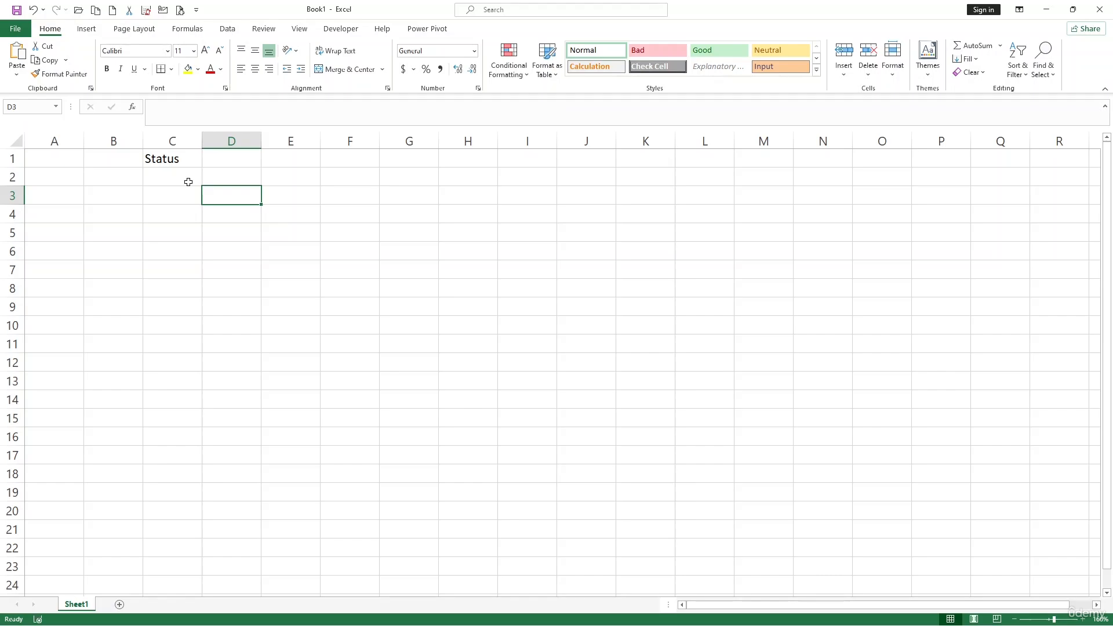
left_click(184, 189)
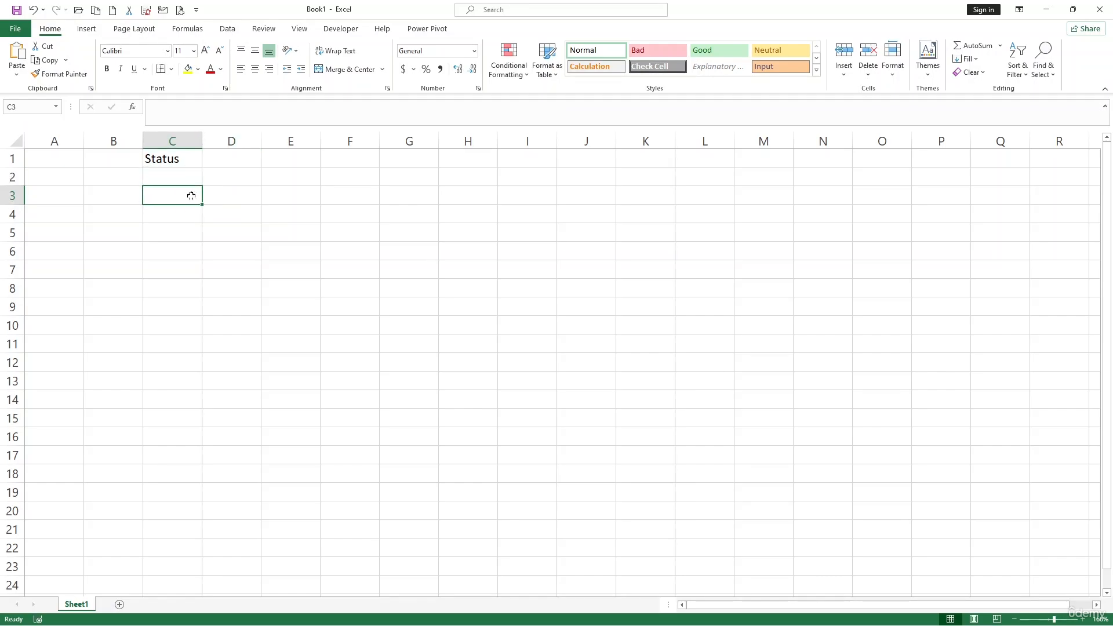
left_click_drag(183, 171, 158, 442)
left_click(173, 265)
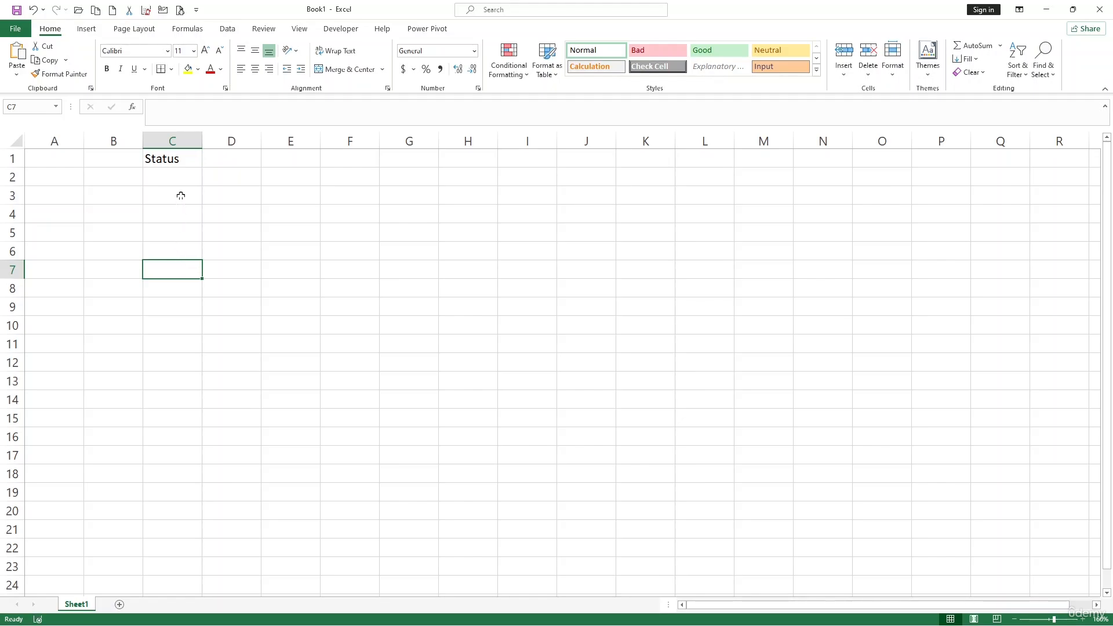
Open data validation for column C and allow a List
left_click(184, 142)
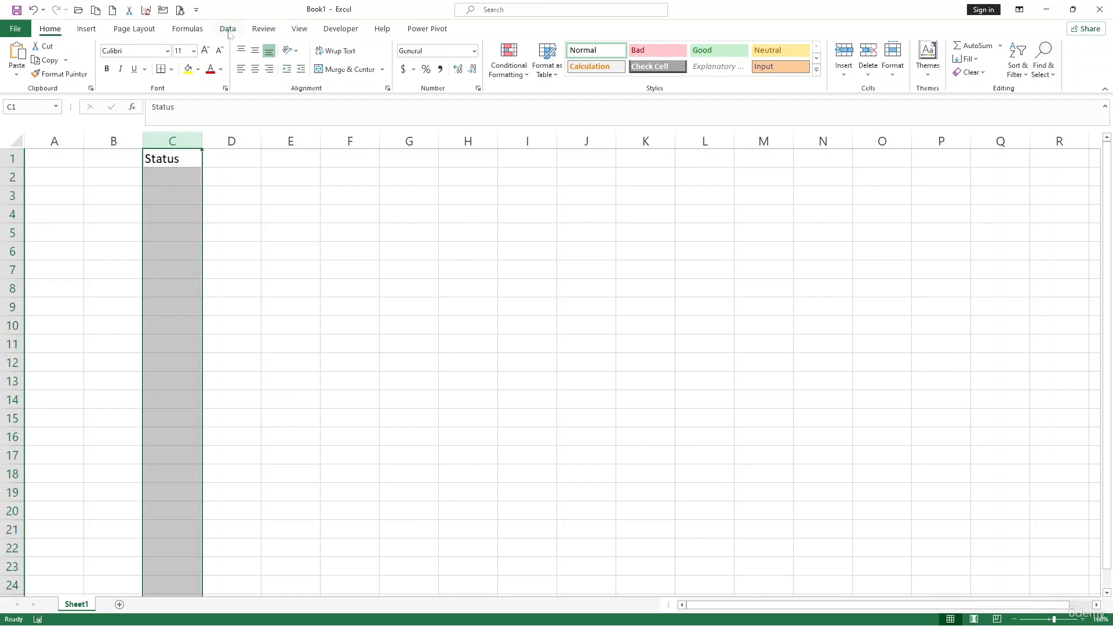
left_click(228, 29)
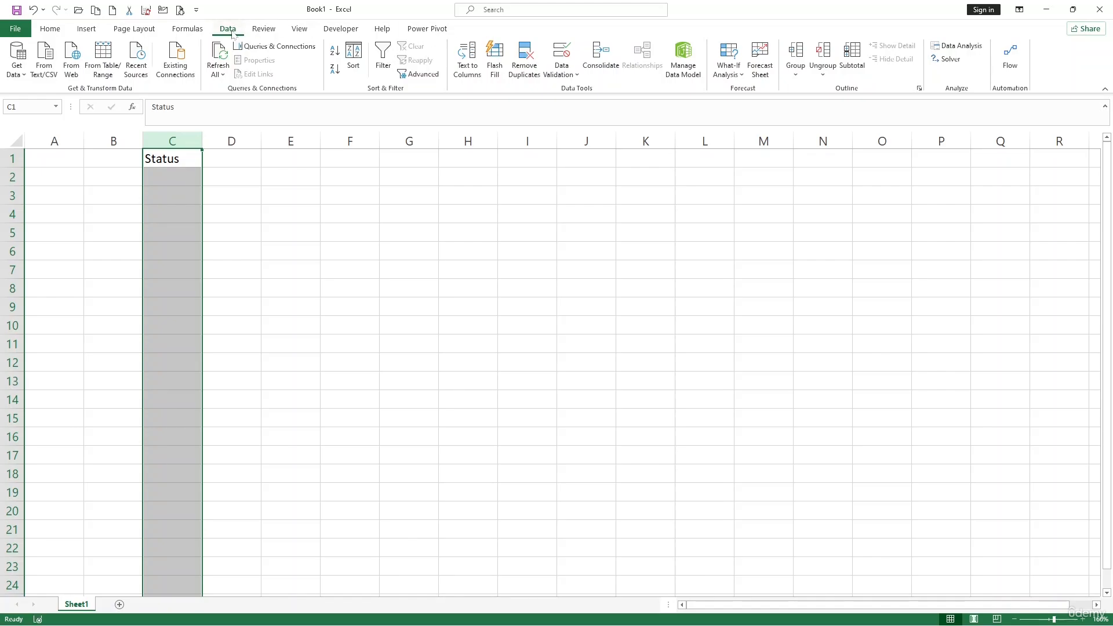
left_click(557, 55)
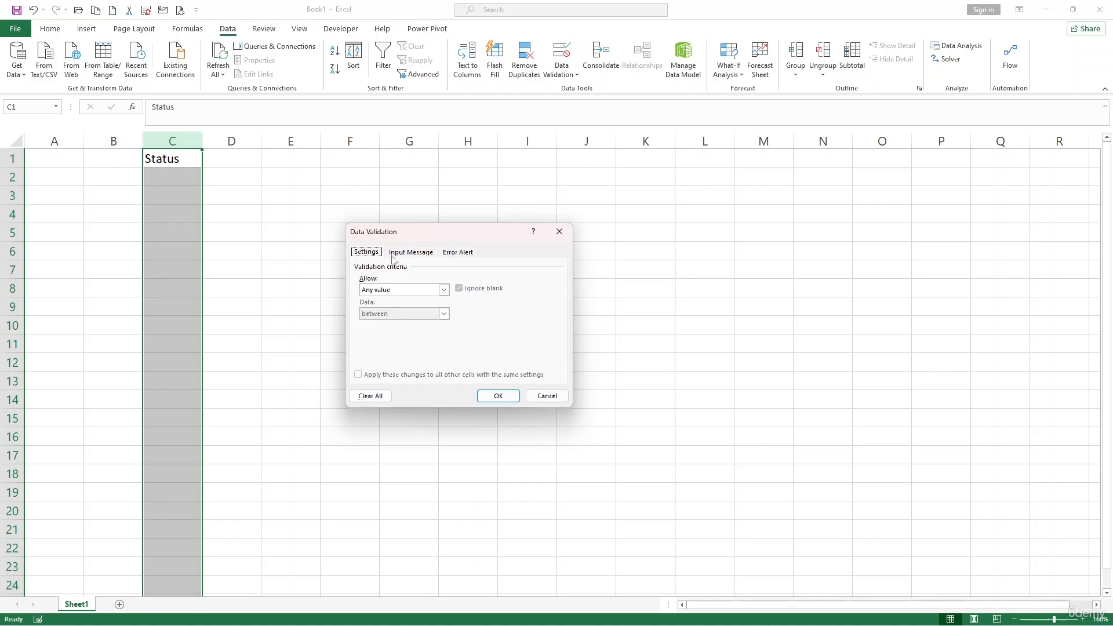
left_click(444, 290)
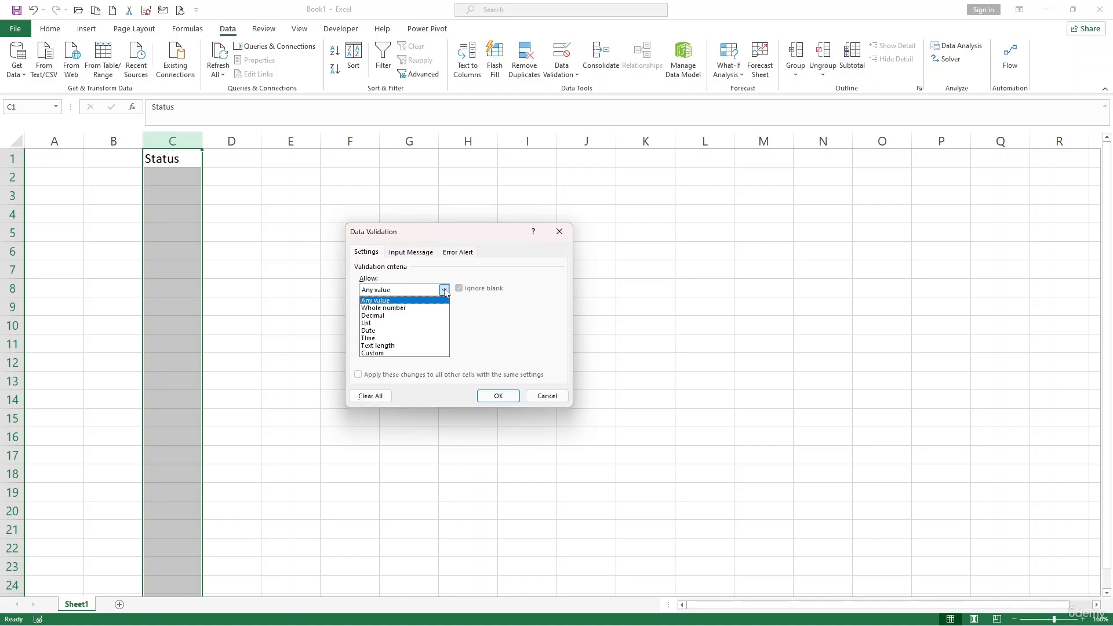
left_click(403, 322)
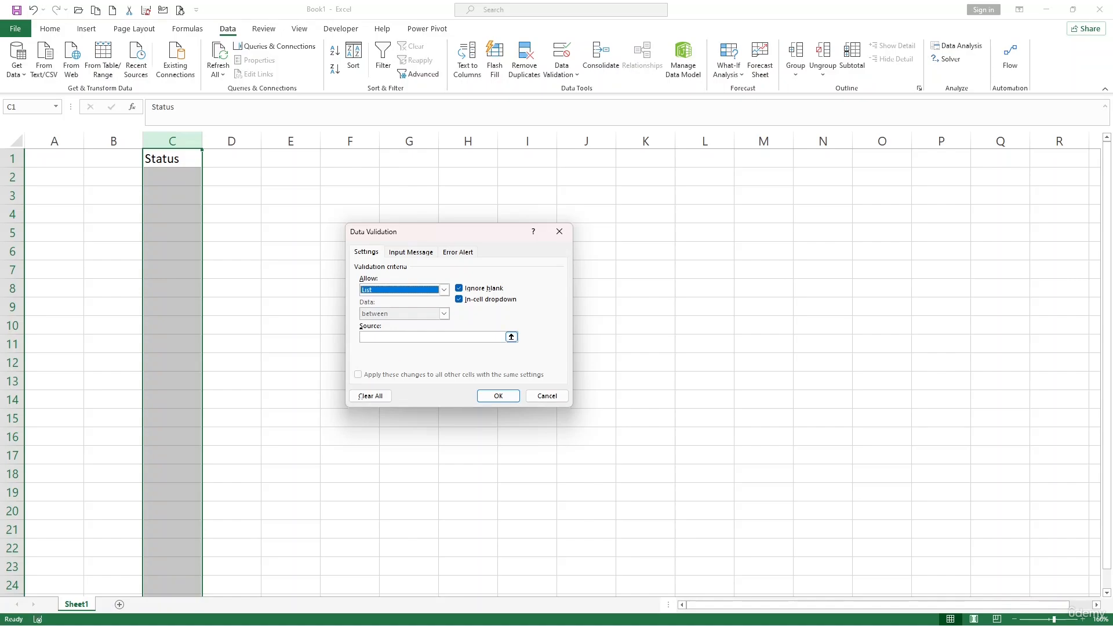
Set the list source to Completed,IN Progress,Not Started and apply the validation
left_click(399, 337)
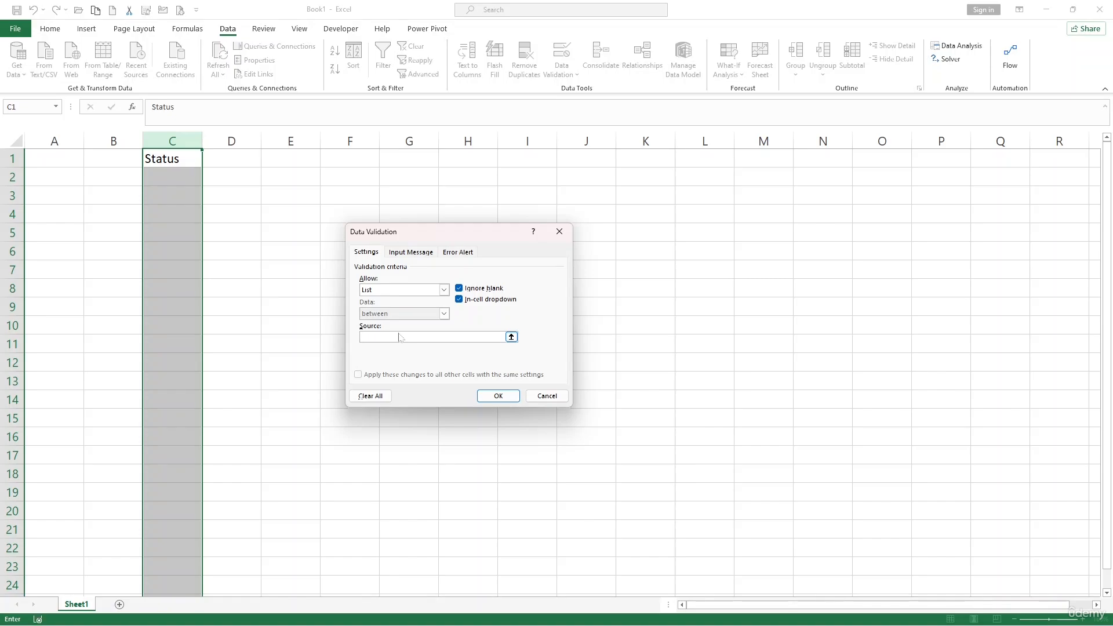
type("Comp")
type("leted,In Progress,Not Started")
left_click(498, 395)
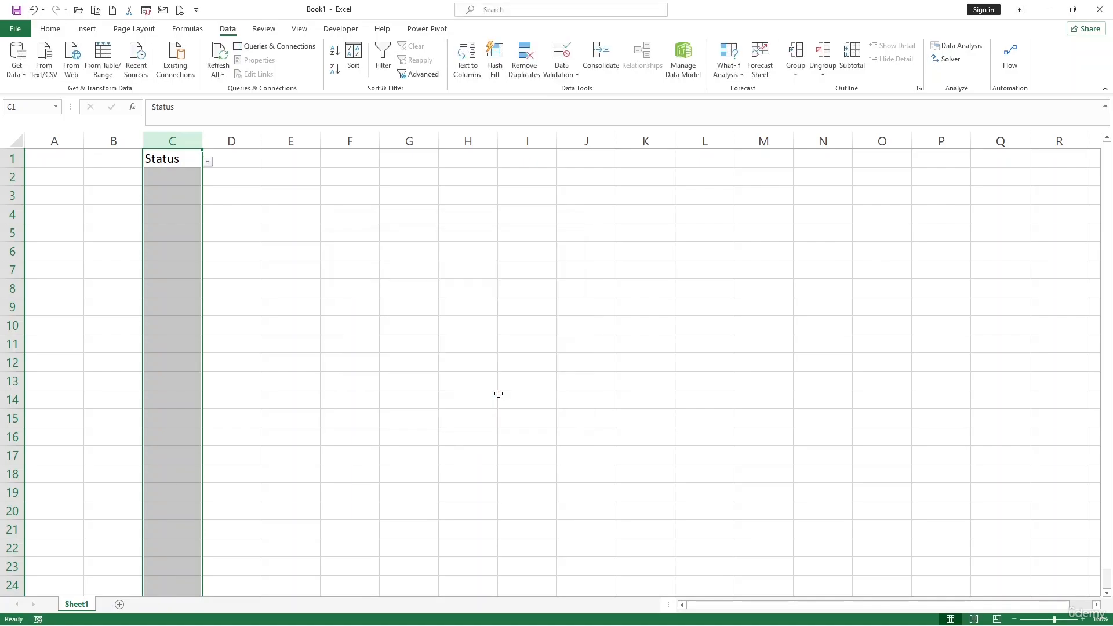
Choose IN Progress in C2 and Not Started in C3 from their dropdown lists
left_click(175, 178)
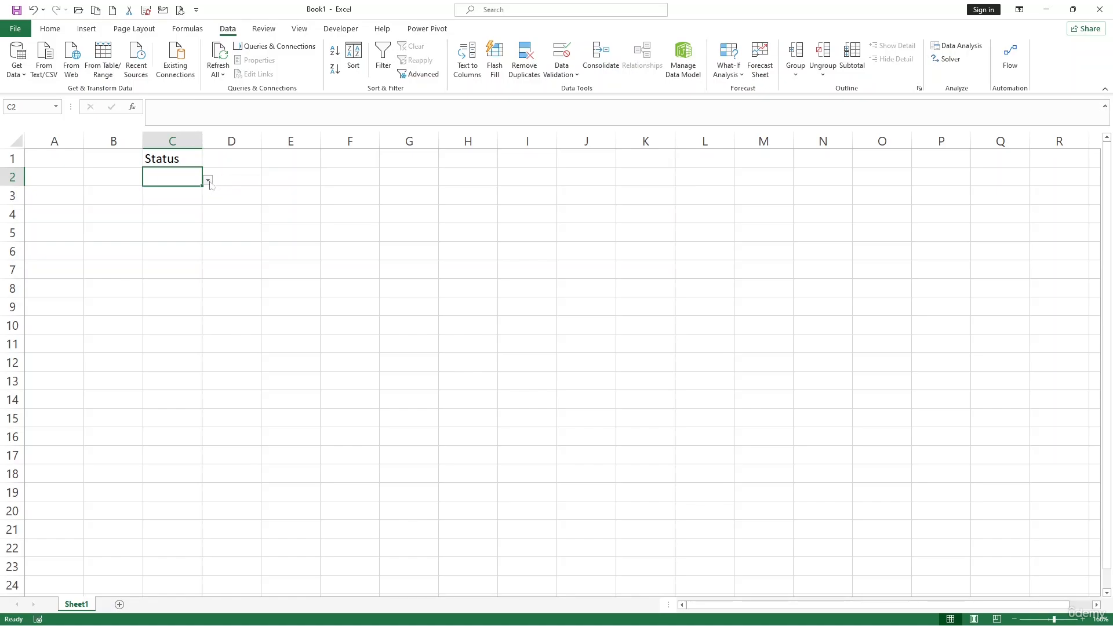
left_click(208, 182)
left_click(193, 203)
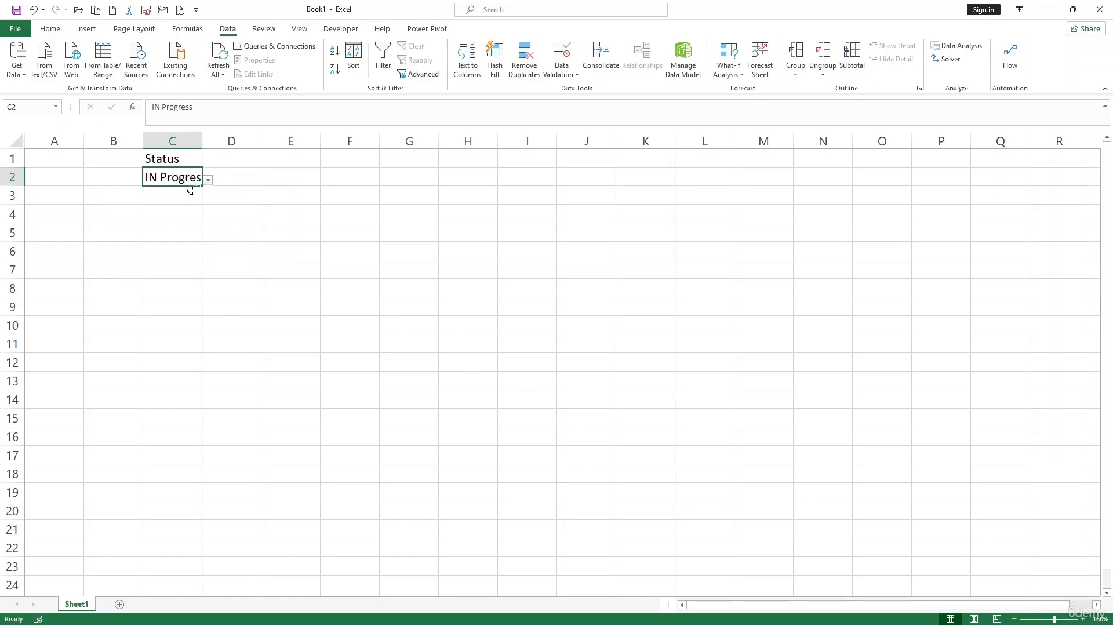
left_click(191, 194)
left_click(207, 199)
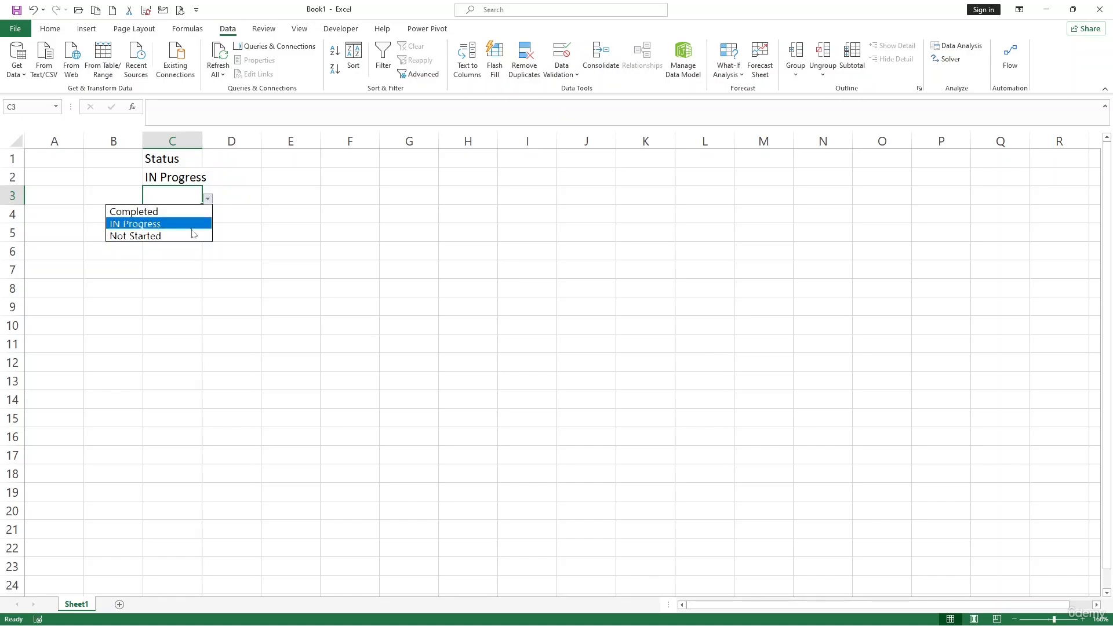
left_click(194, 235)
Choose Completed in C5 from its dropdown list
left_click(194, 229)
left_click(208, 236)
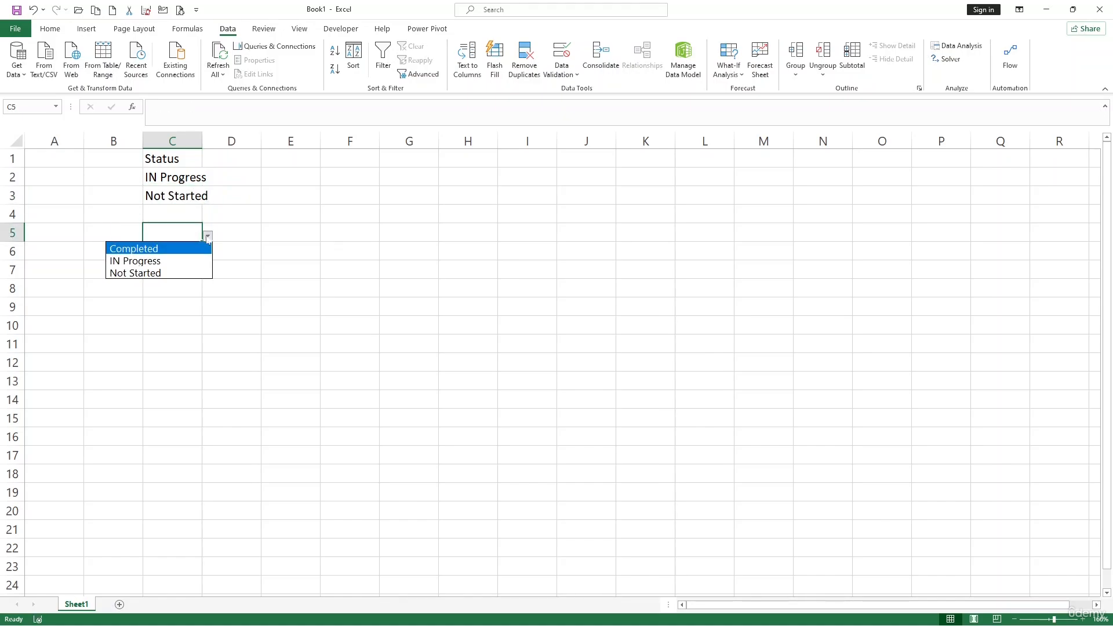
left_click(188, 249)
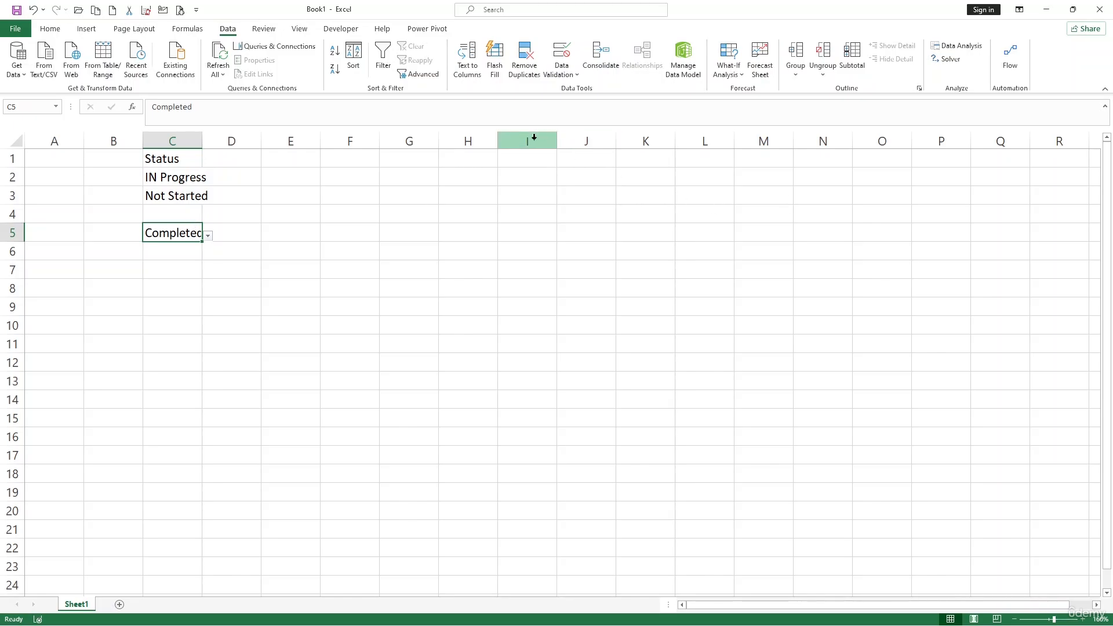
Enter Completed, In Progress and Not Started in cells A2 to A4
left_click(524, 179)
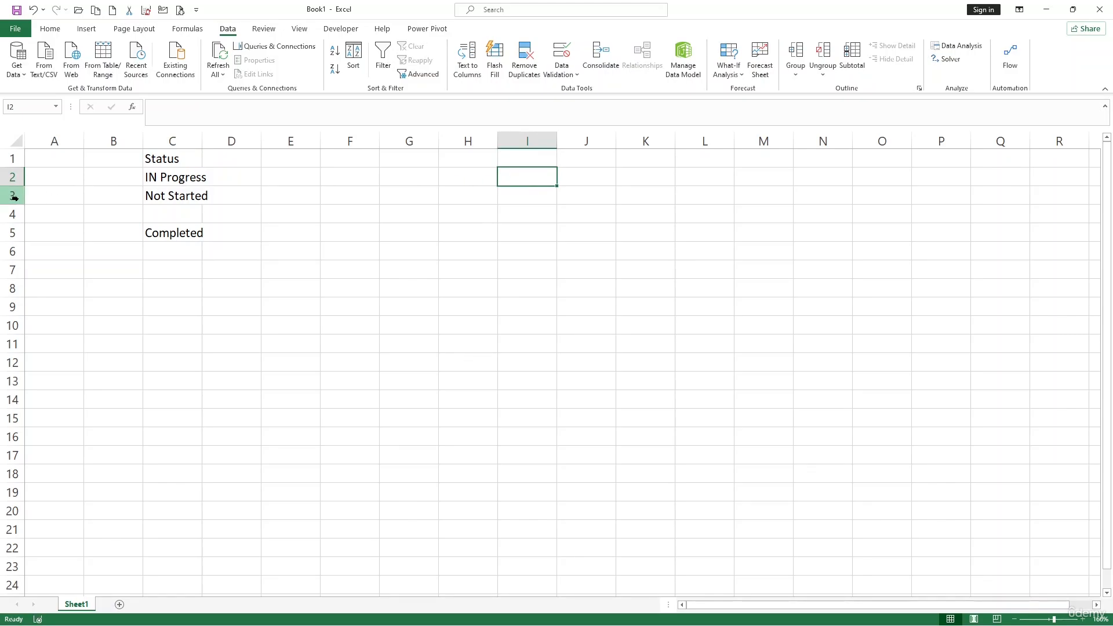
left_click(58, 172)
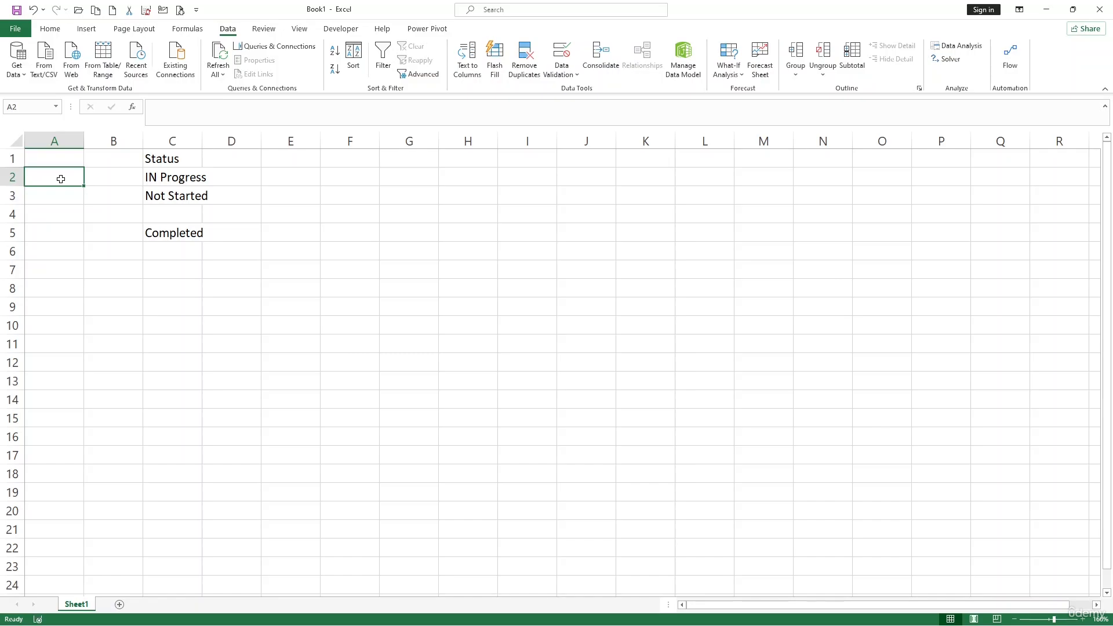
type("Co")
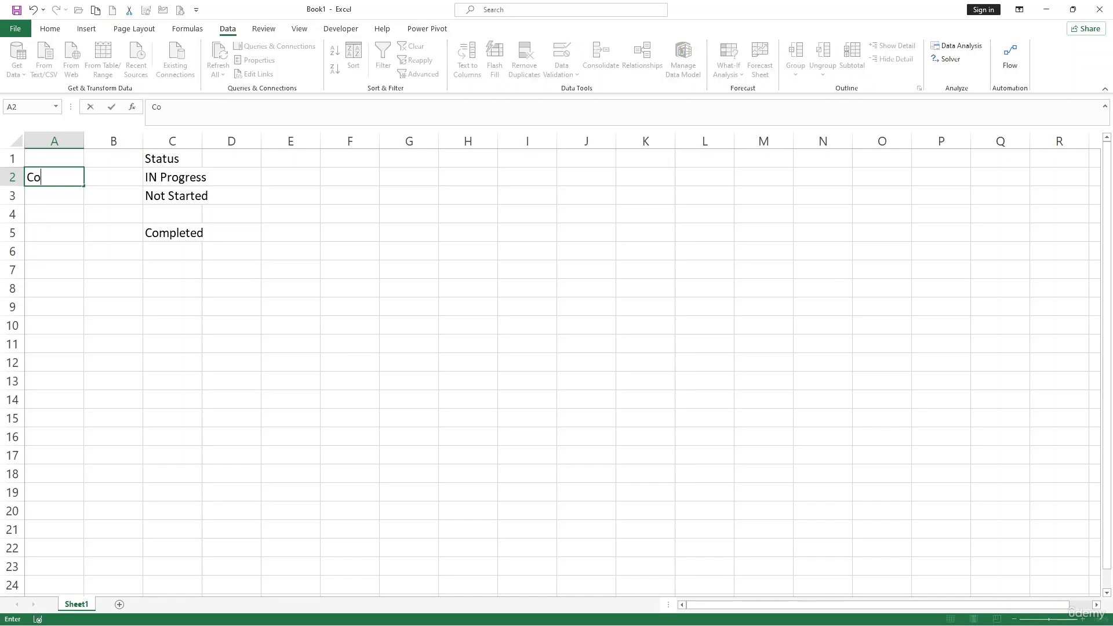
type("mpleted")
key("Return")
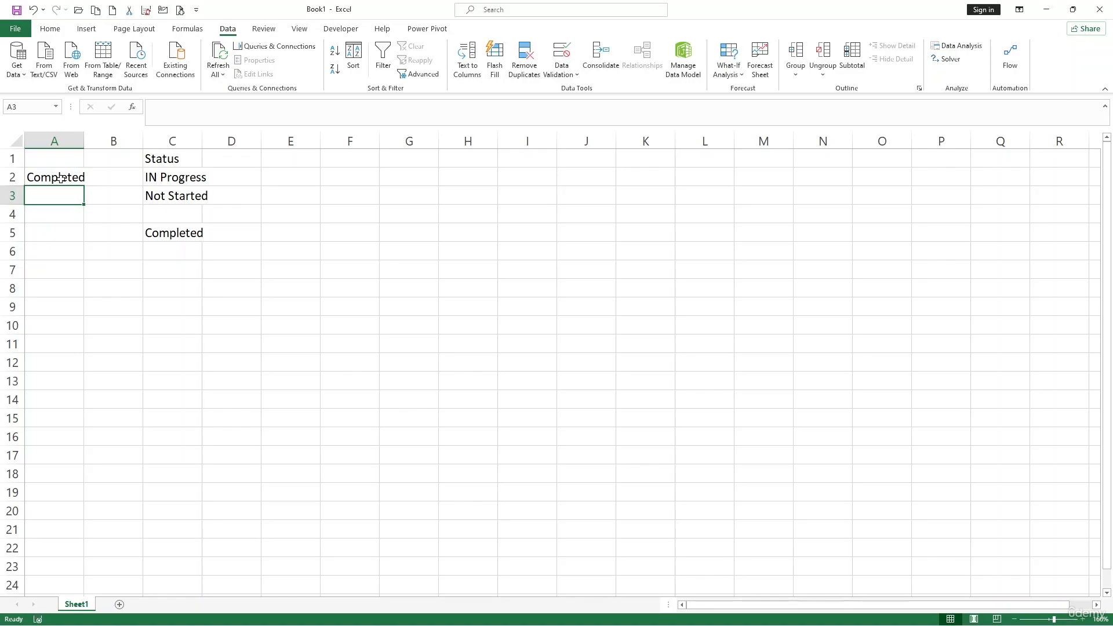
type("In Pr")
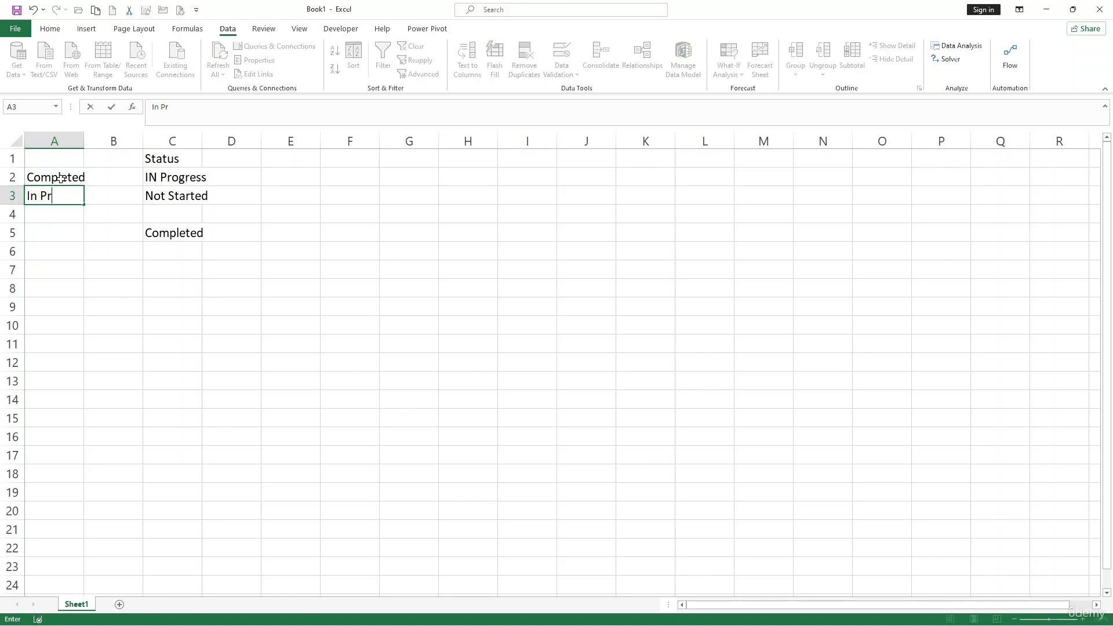
type("ogress")
key("Return")
type("Not")
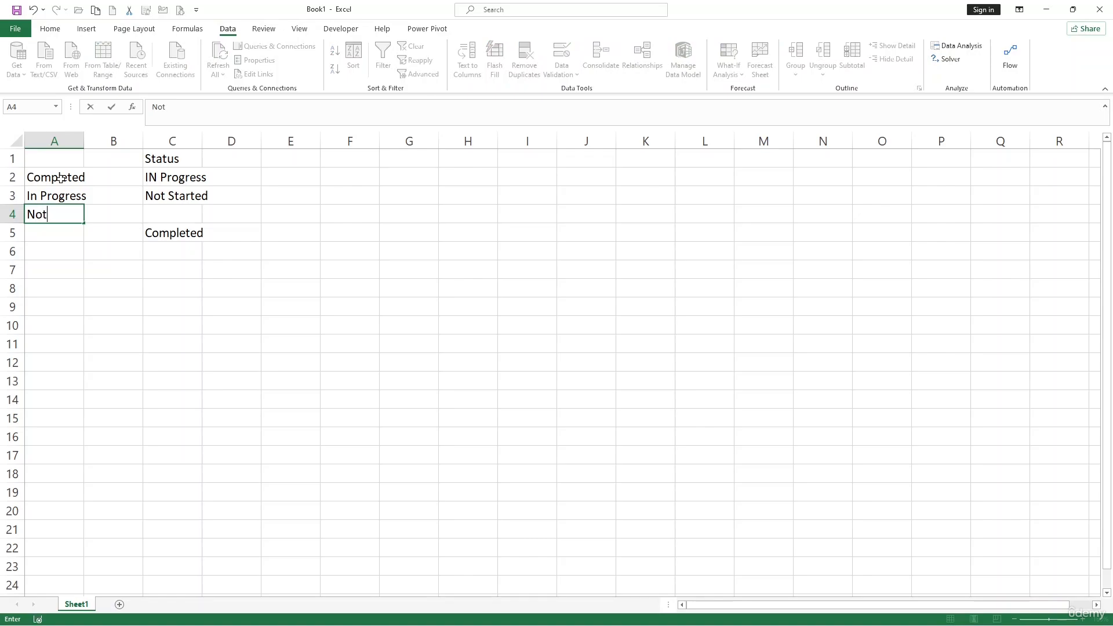
type(" Started")
left_click(174, 262)
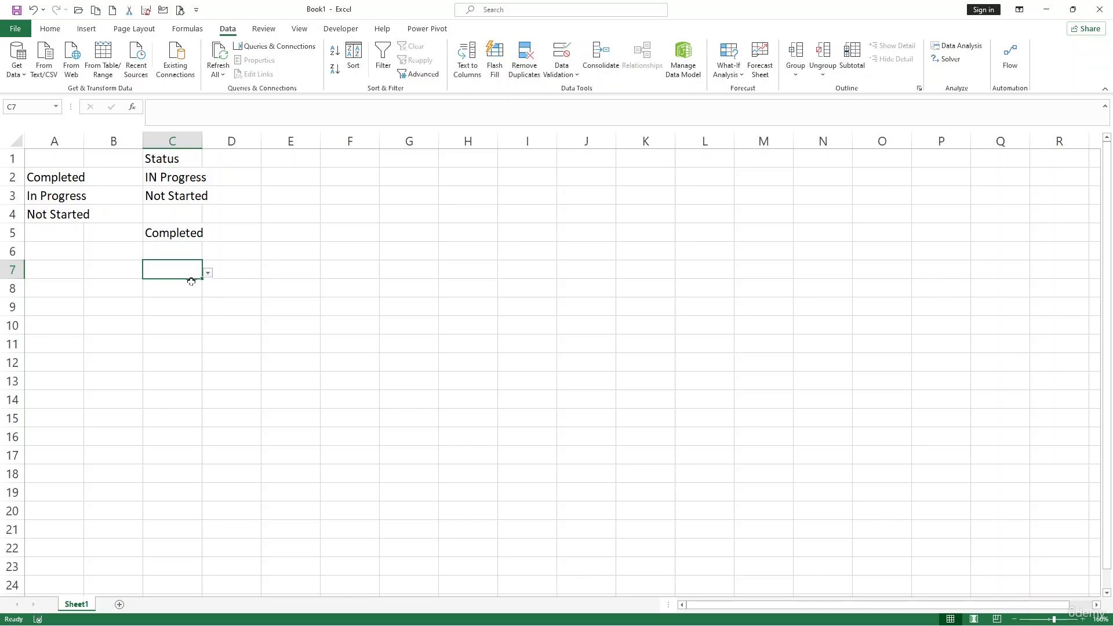
Define the name StatusOpation for the range A2:A4
left_click(341, 189)
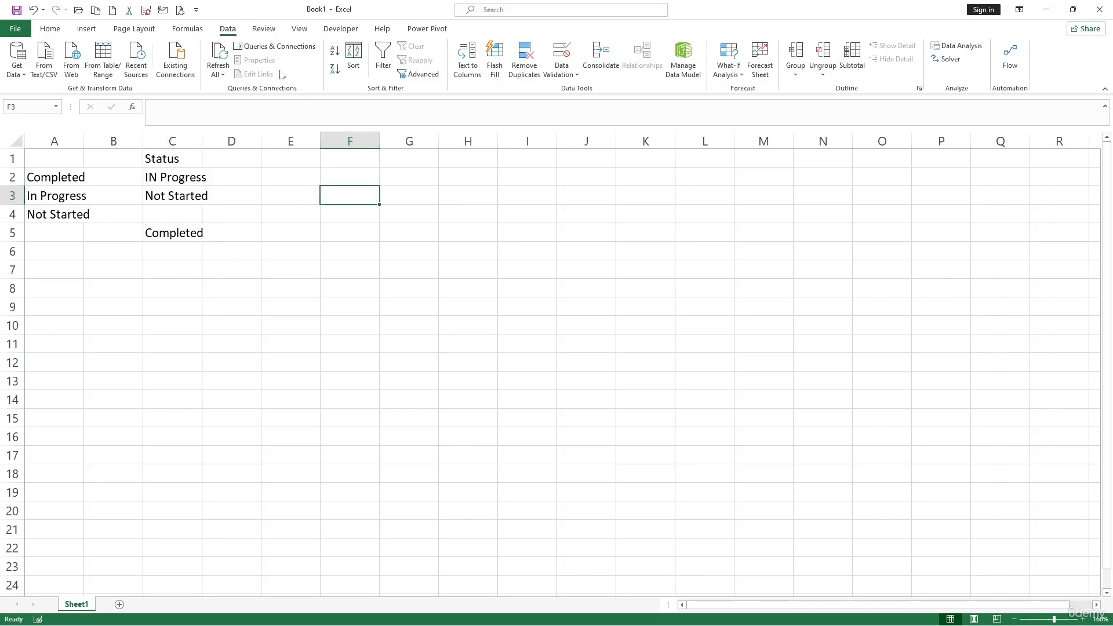
left_click(191, 35)
left_click(294, 226)
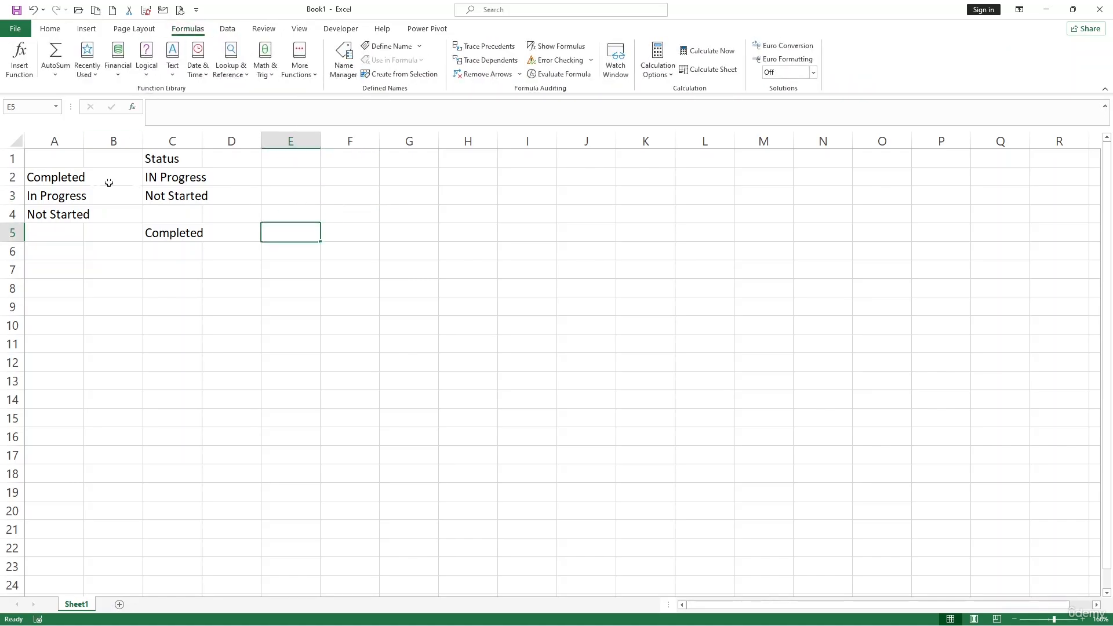
left_click_drag(58, 177, 74, 215)
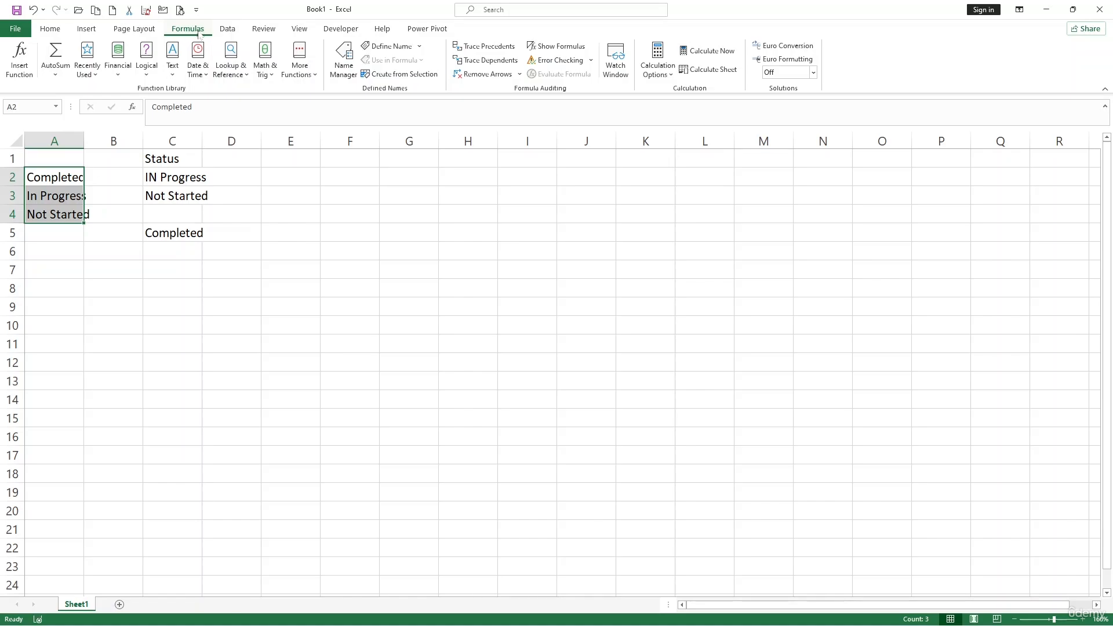
left_click(387, 46)
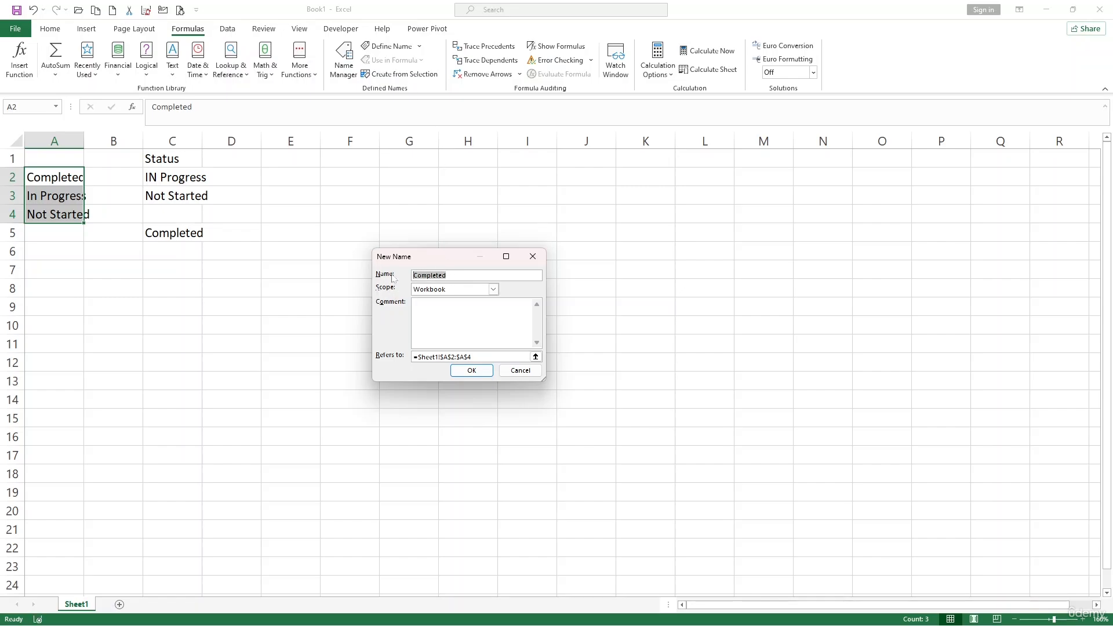
type("StatusOpation")
left_click(471, 370)
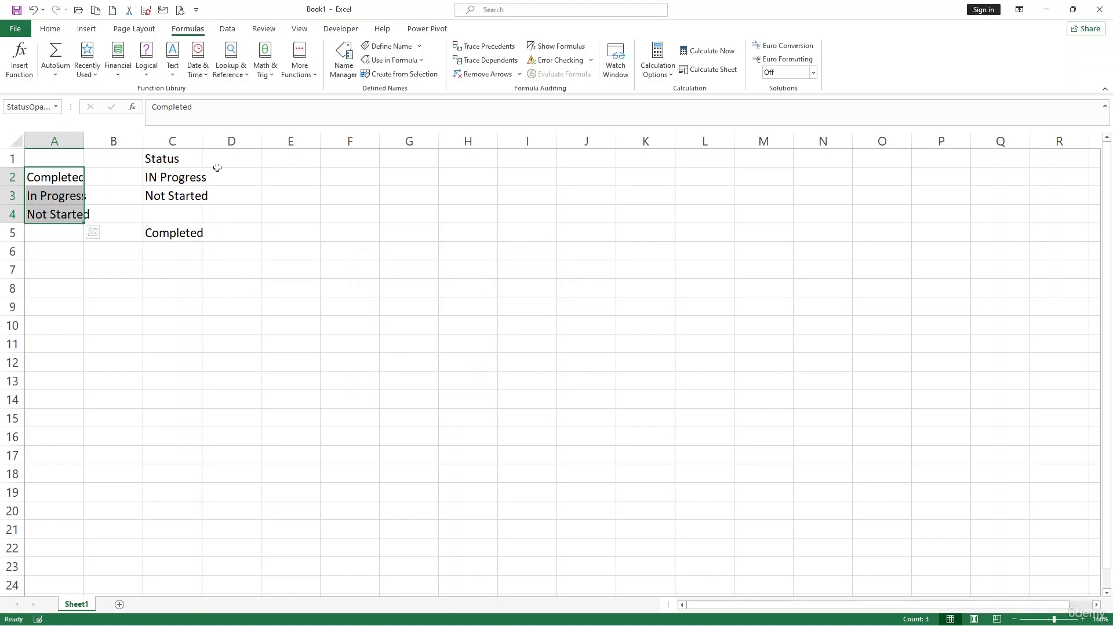
Autofit the width of column C
double_click(202, 140)
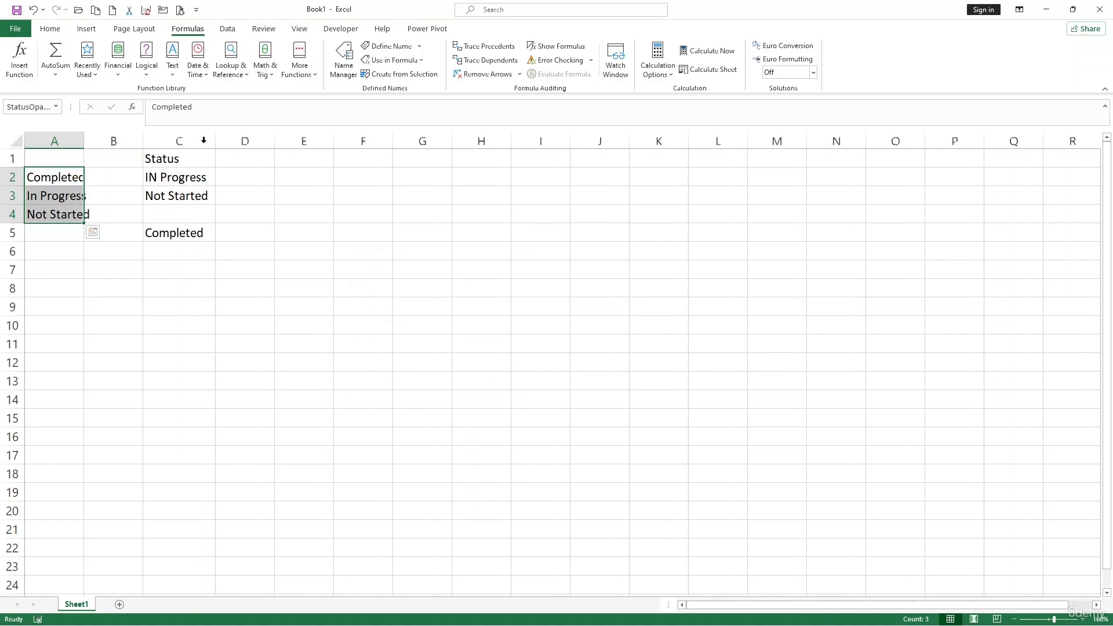
Try to apply a List validation with source =StatusOption to D2:D16
left_click(263, 170)
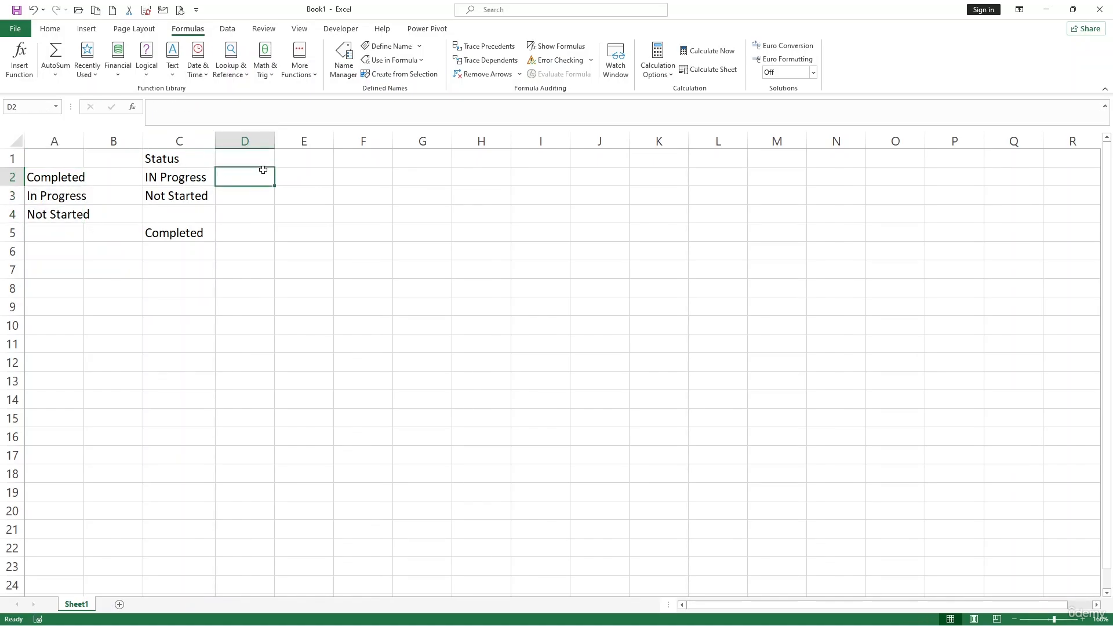
left_click_drag(263, 169, 255, 441)
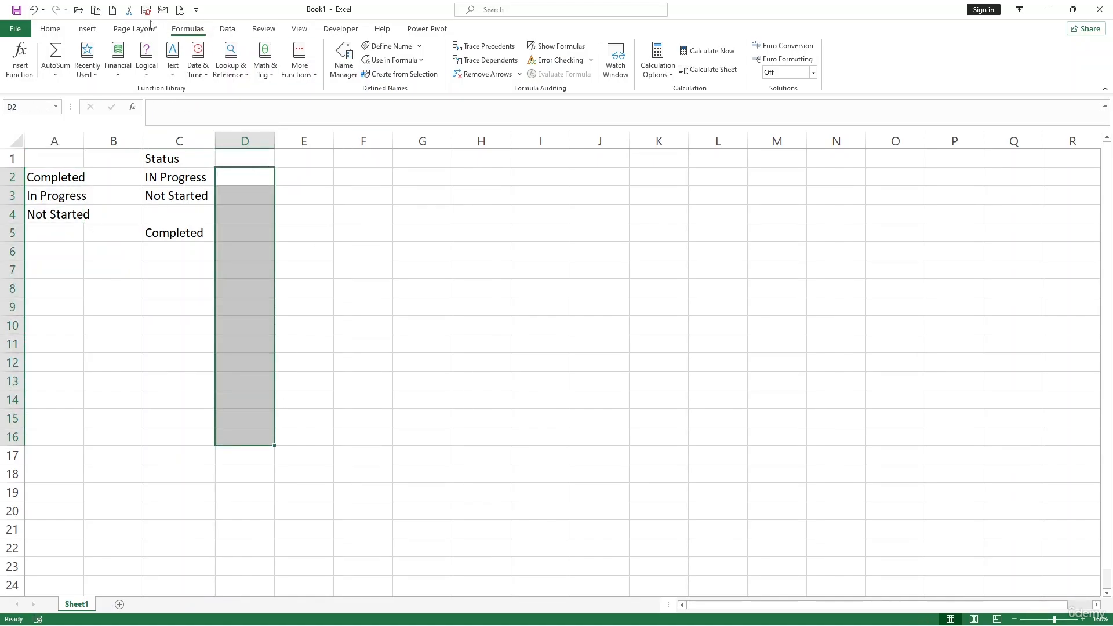
left_click(227, 28)
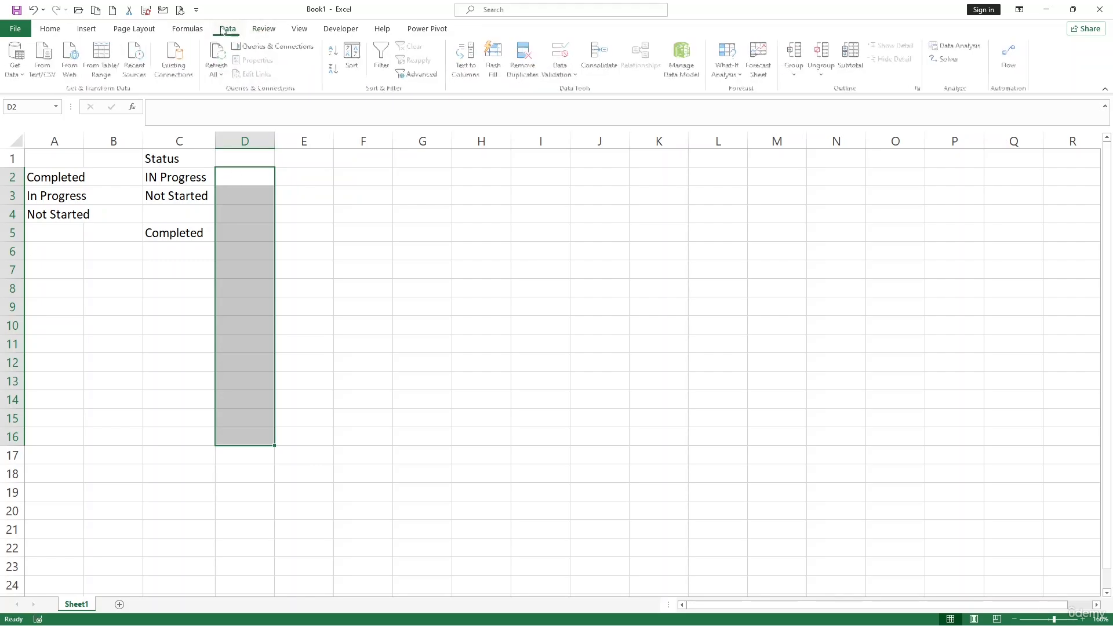
left_click(561, 54)
left_click(444, 290)
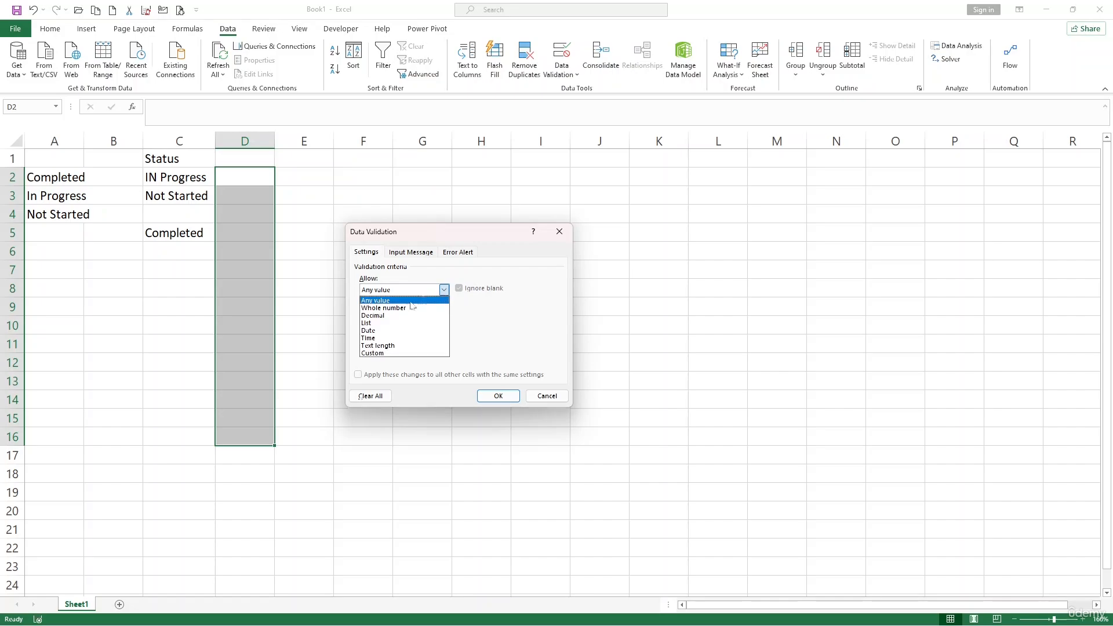
left_click(385, 323)
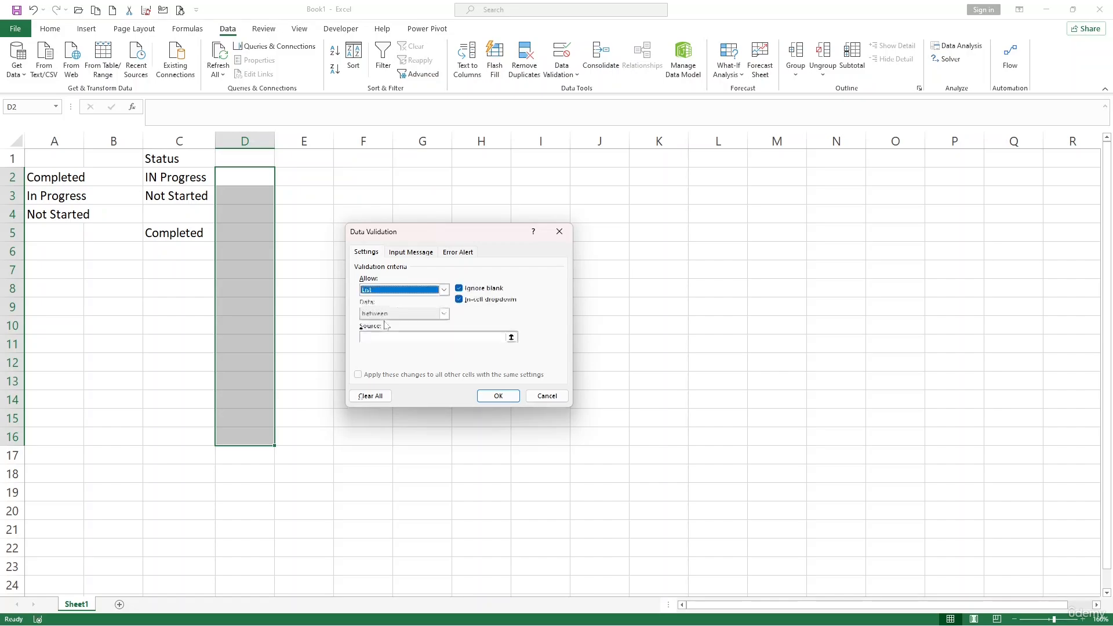
left_click(392, 337)
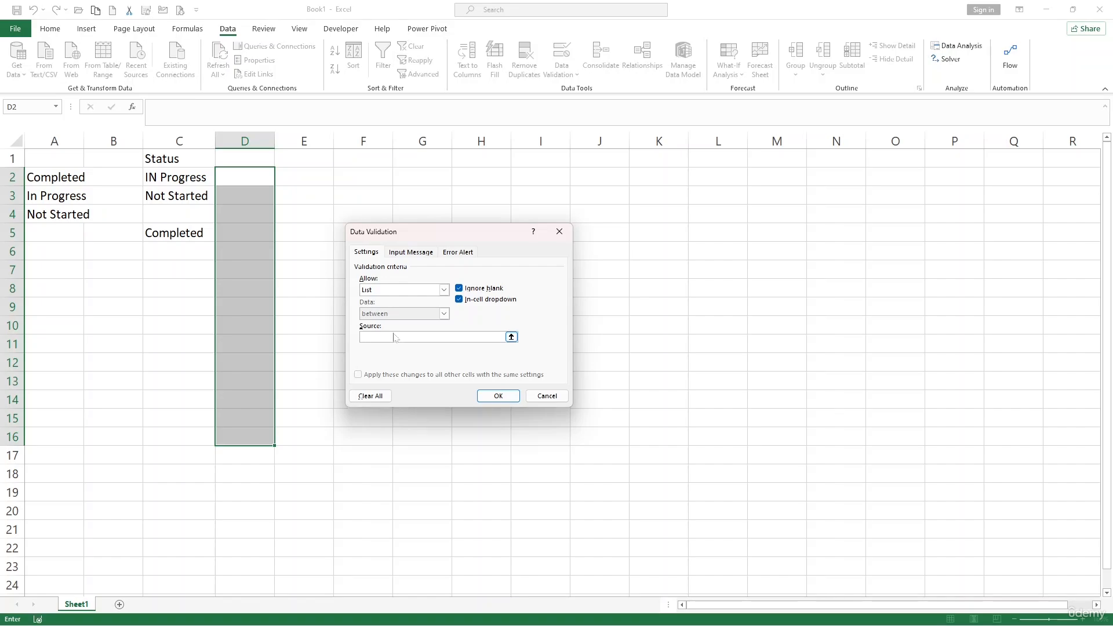
type("StatusOPtion")
left_click(511, 400)
left_click(560, 351)
left_click(559, 231)
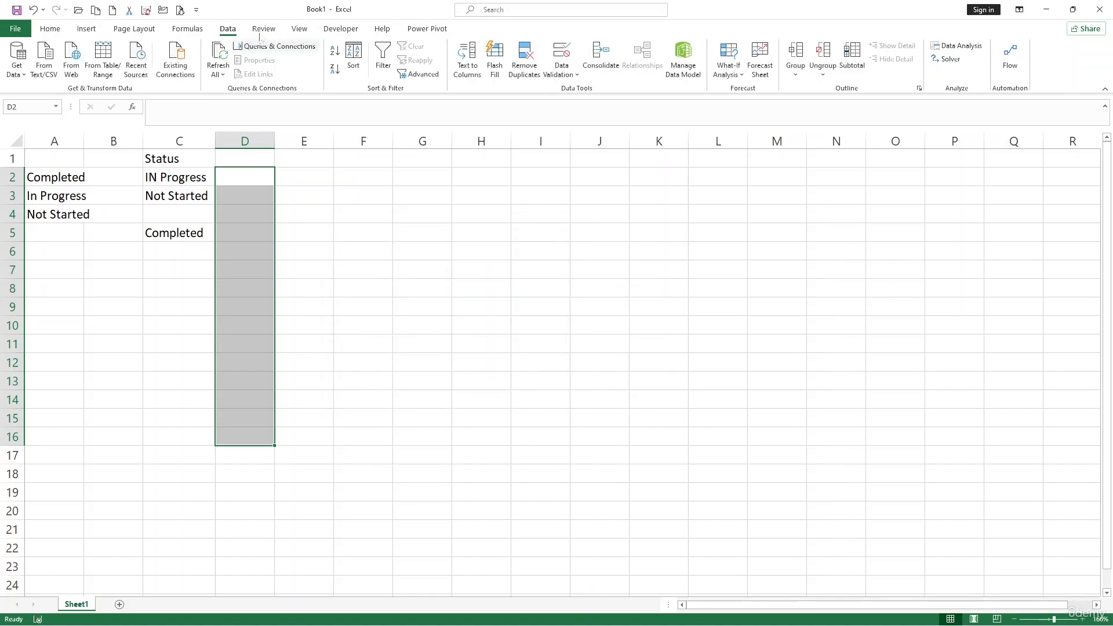
Rename the defined name for A2:A4 to StatusOption in the Name Manager
left_click(187, 28)
left_click(344, 58)
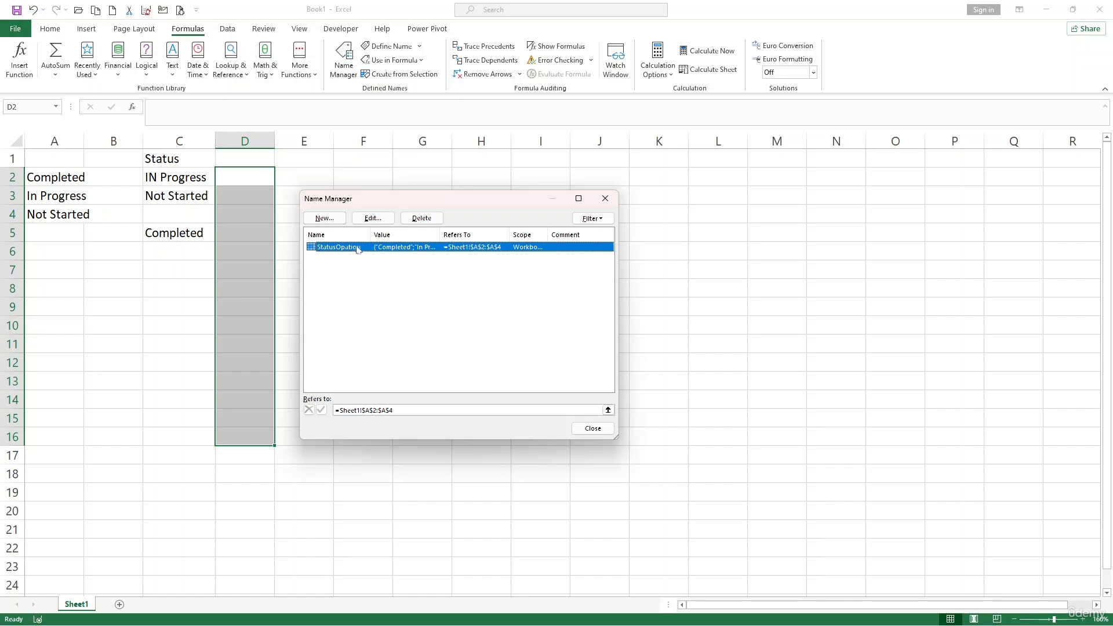
left_click(373, 218)
left_click(445, 275)
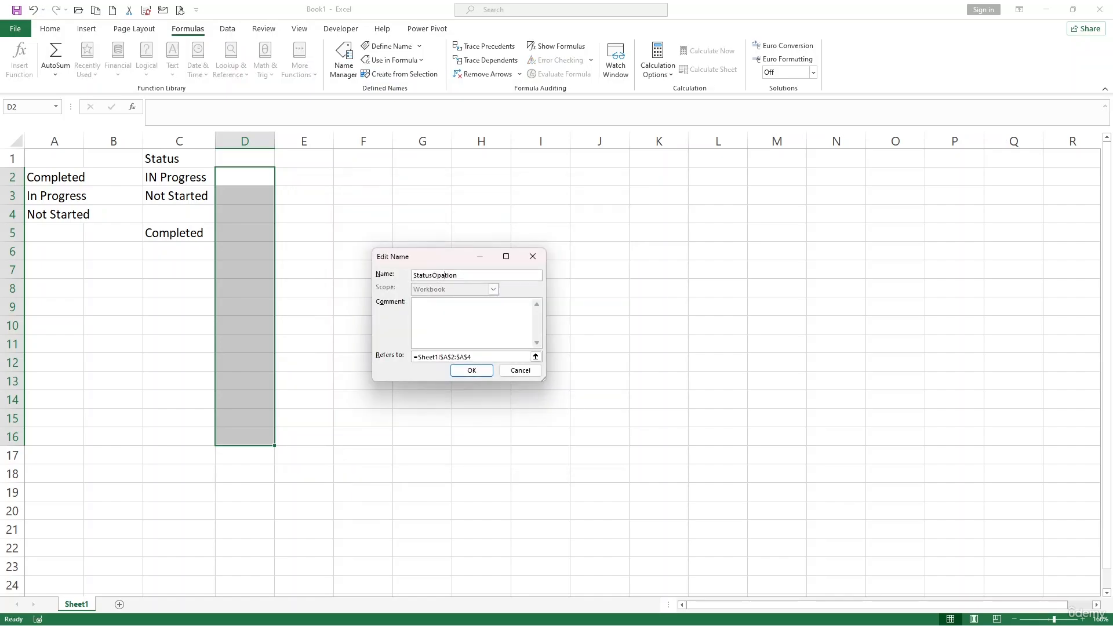
left_click(470, 370)
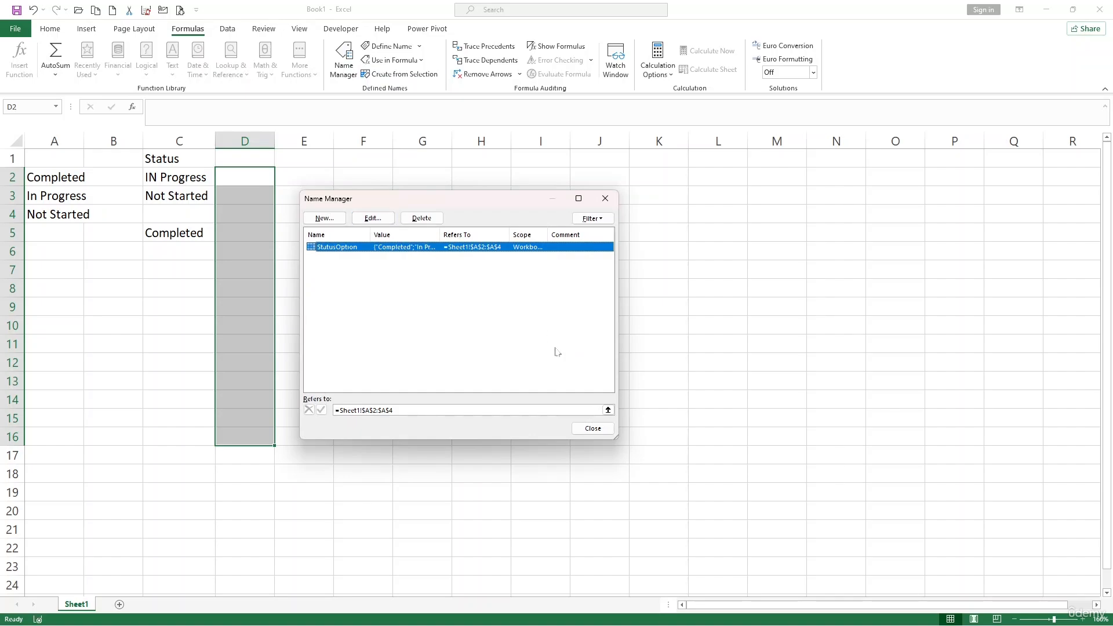
left_click(605, 199)
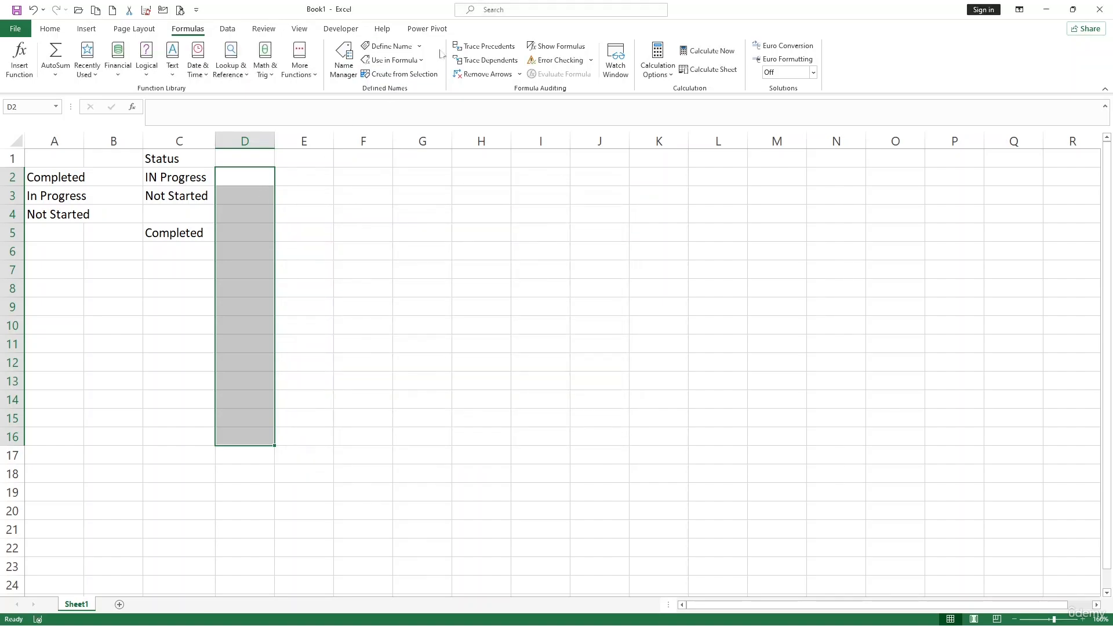
Apply a List data validation with source =StatusOption to D2:D16
left_click(227, 29)
left_click(560, 65)
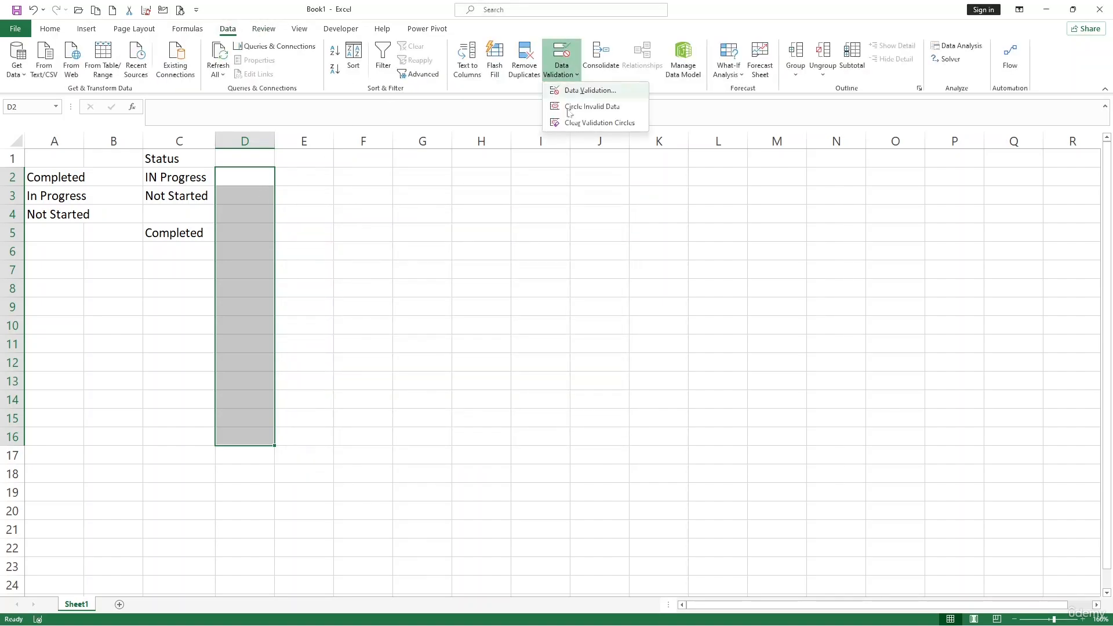
left_click(573, 93)
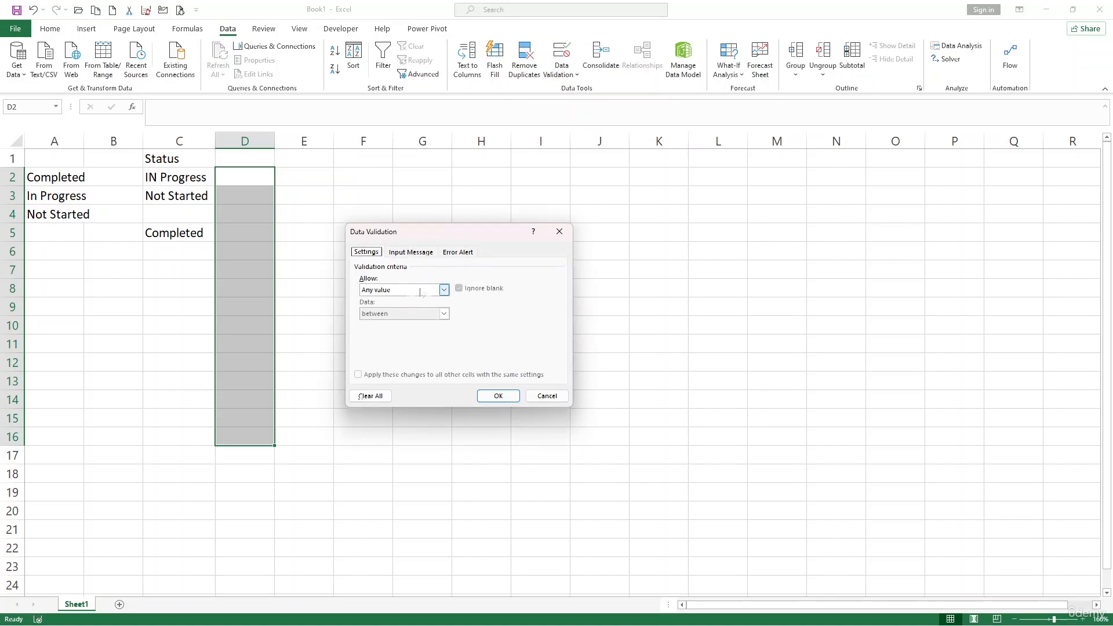
left_click(444, 289)
left_click(414, 328)
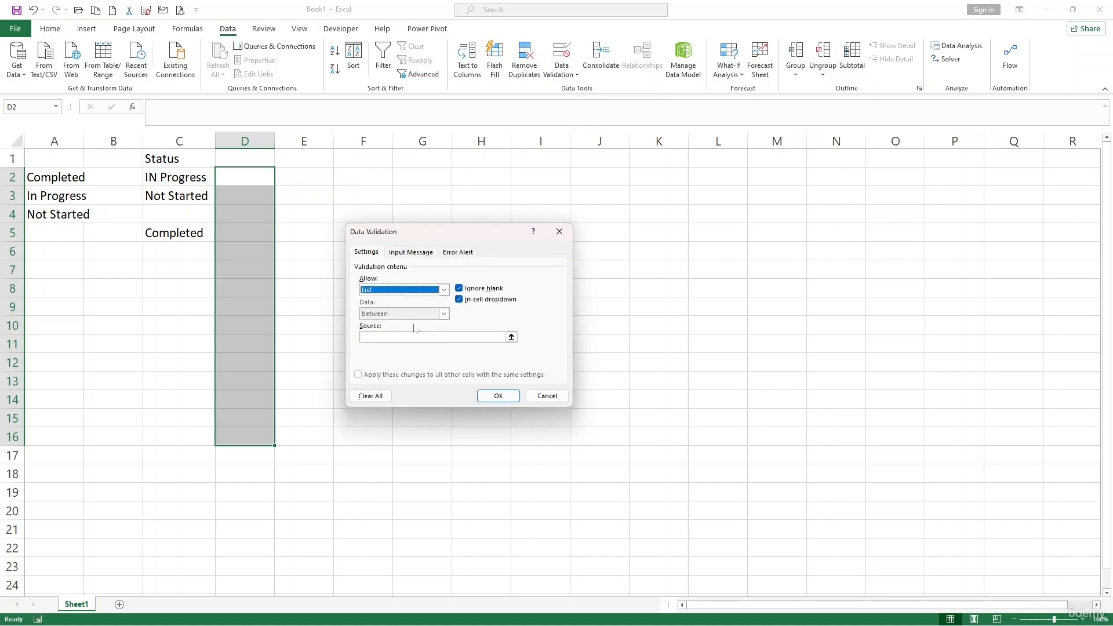
left_click(366, 336)
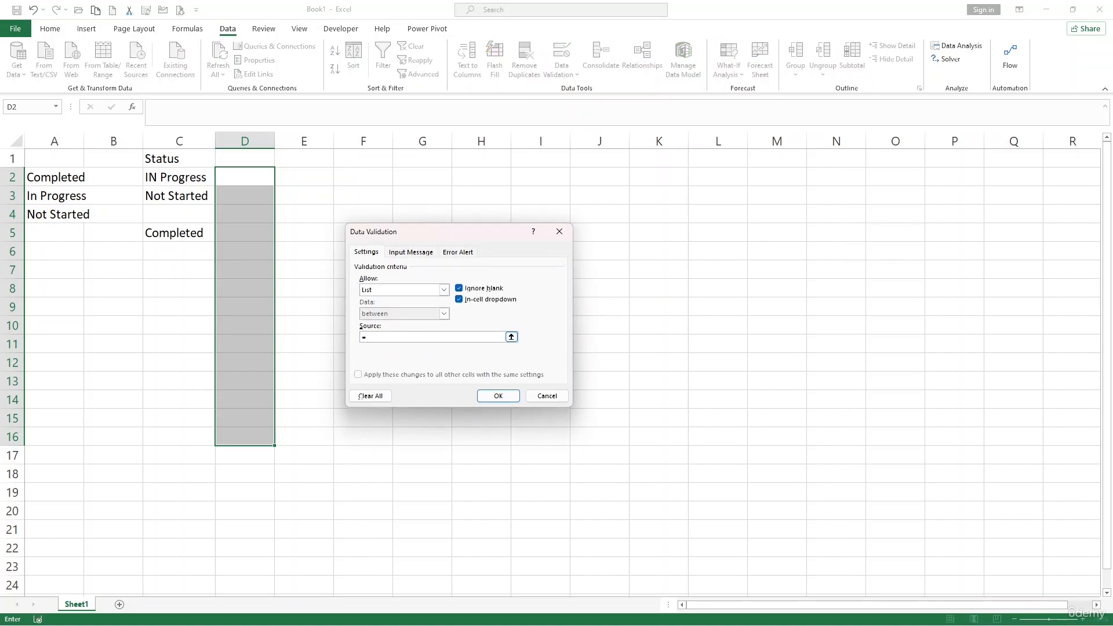
type("StatusOption")
key("Home")
type("=")
left_click(491, 394)
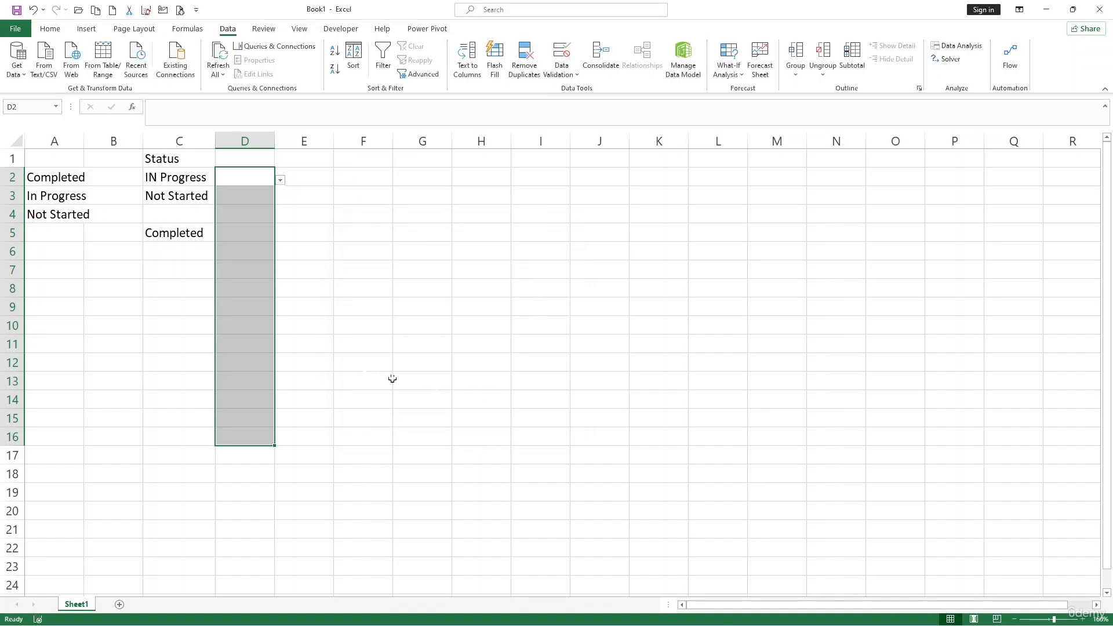
Choose In Progress in D3 from its dropdown list and open the dropdown in D4
left_click(233, 245)
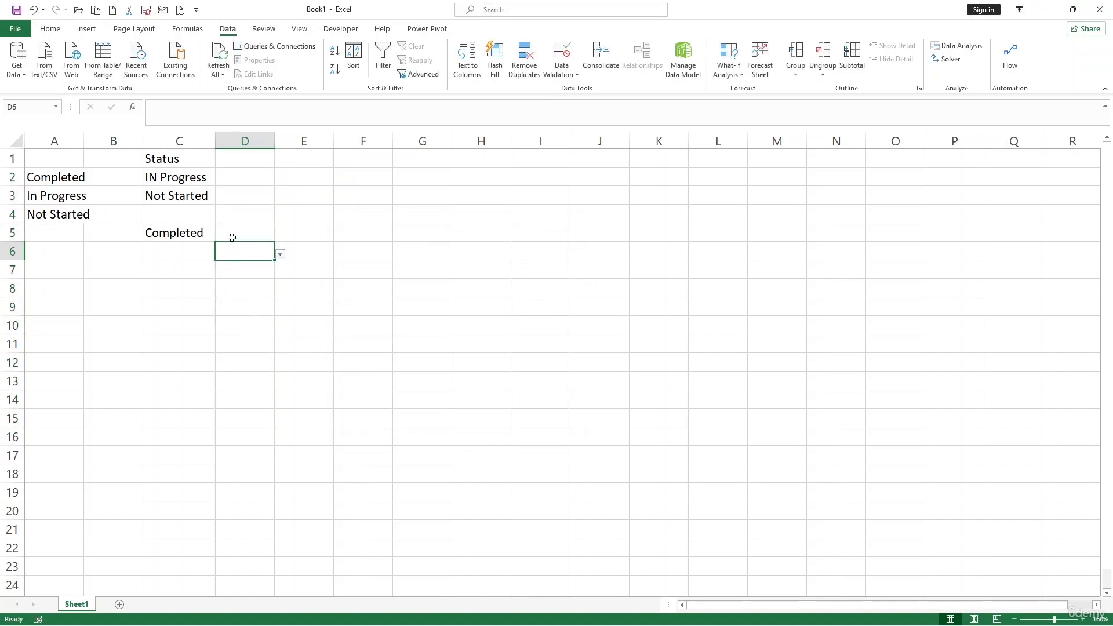
left_click(240, 199)
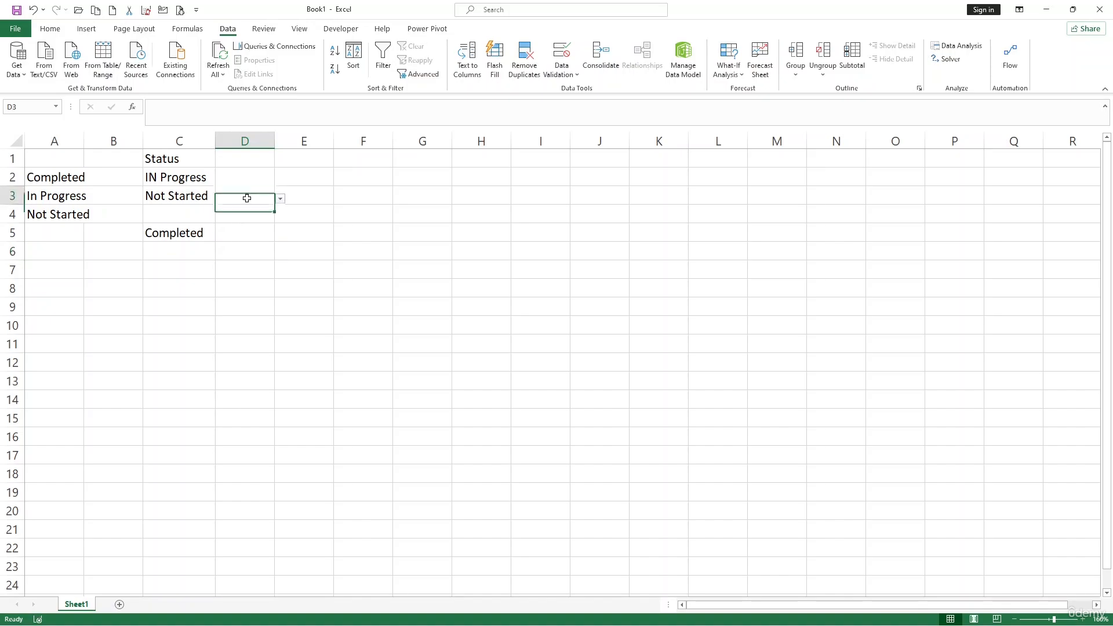
left_click(280, 198)
left_click(249, 224)
left_click(268, 214)
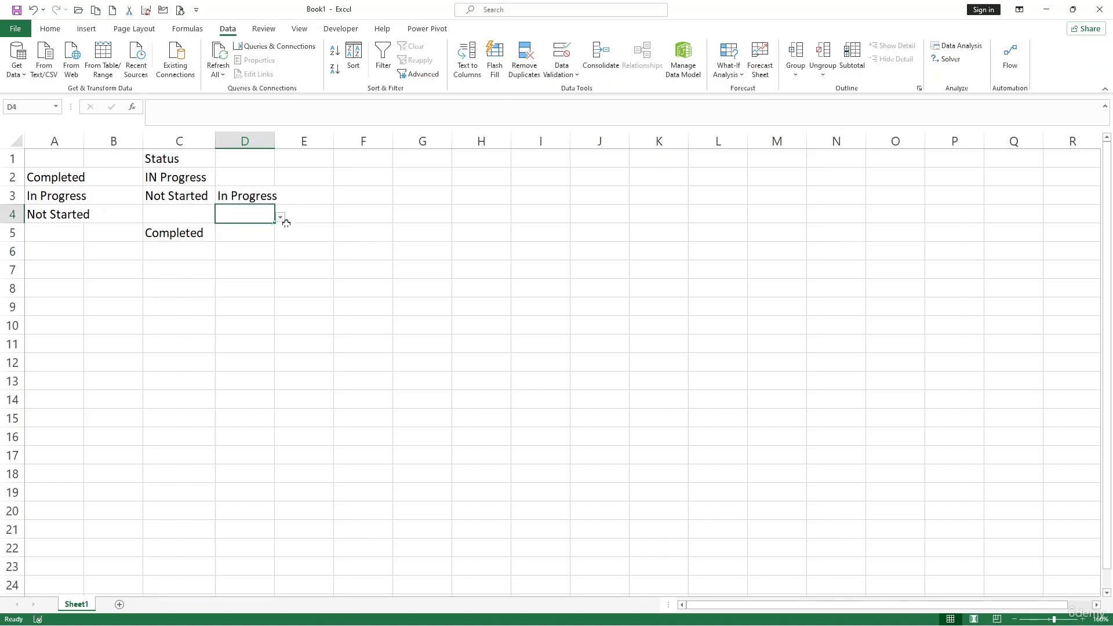
left_click(280, 216)
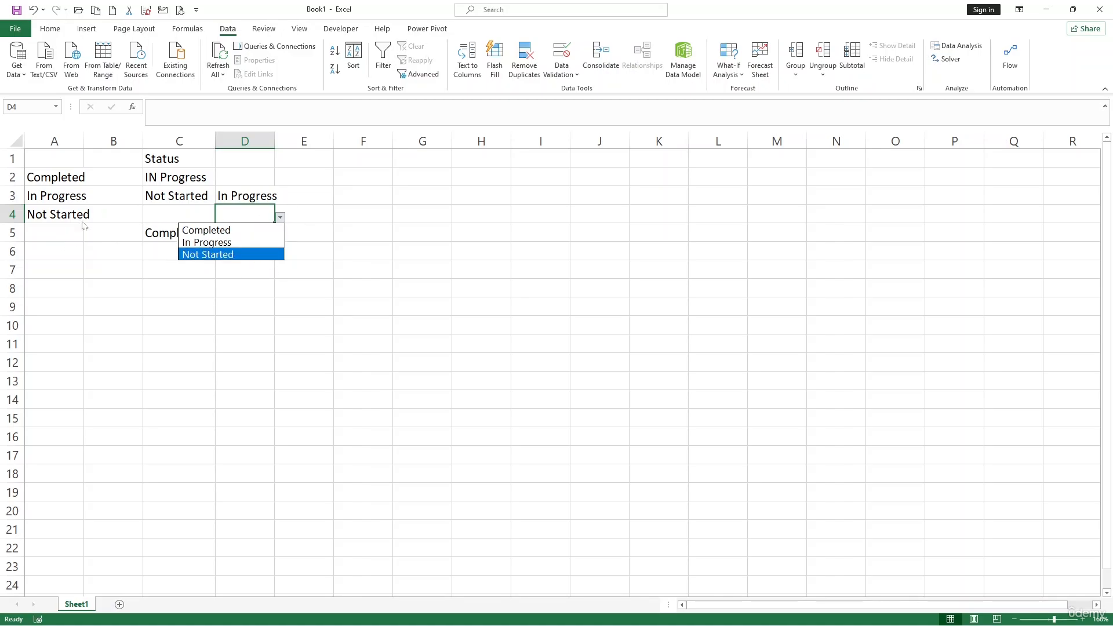
Replace Completed in A2 with Done
left_click(61, 199)
left_click(40, 197)
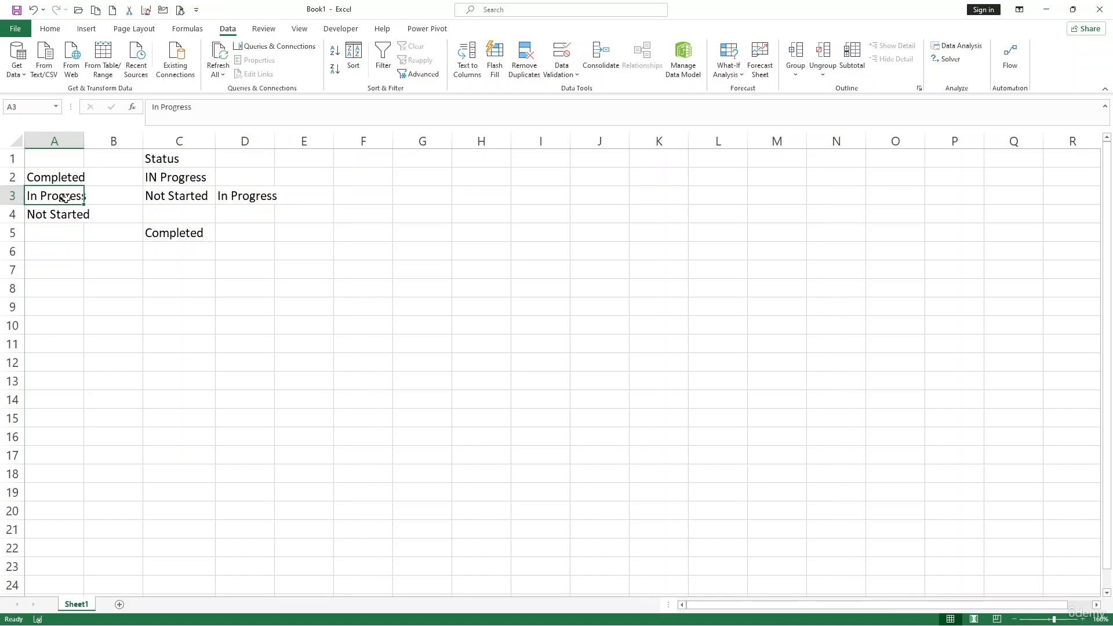
left_click(49, 215)
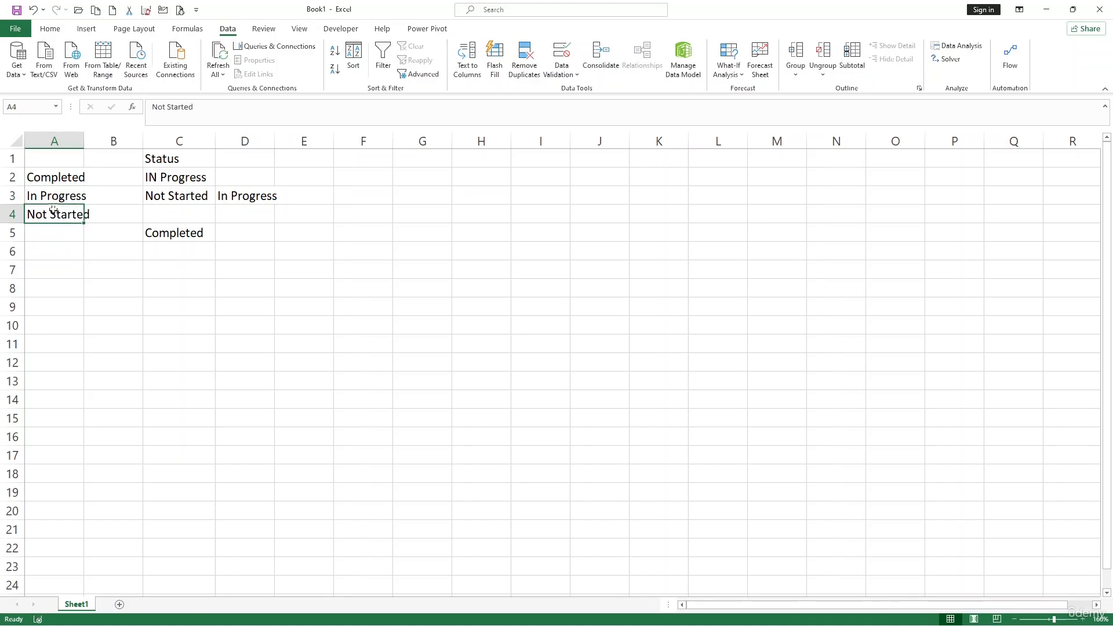
left_click(58, 177)
type("Done")
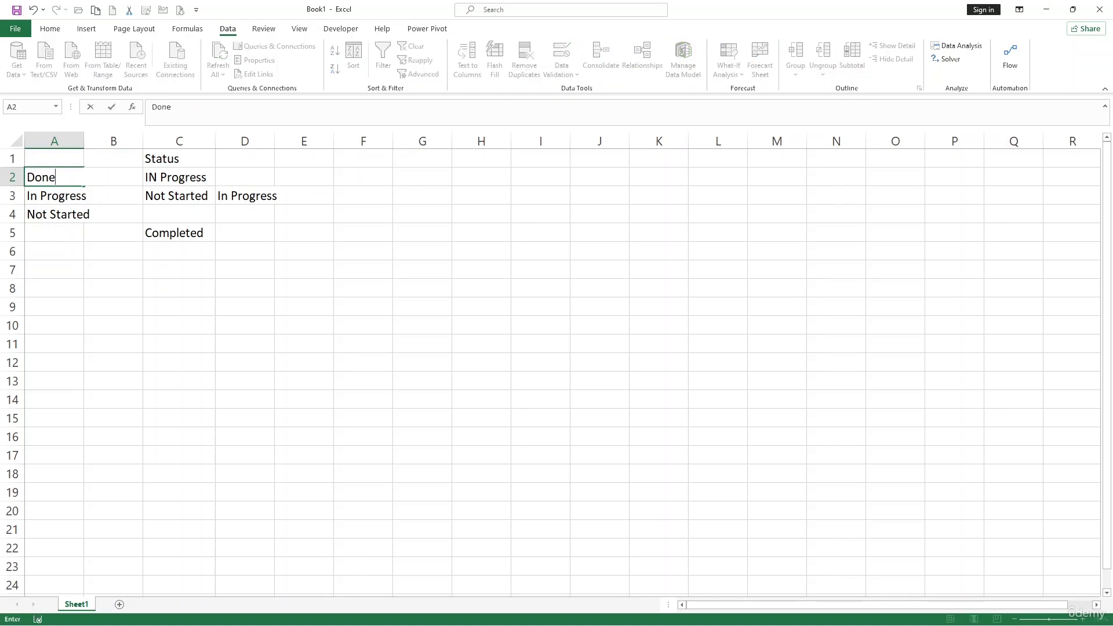
key("Return")
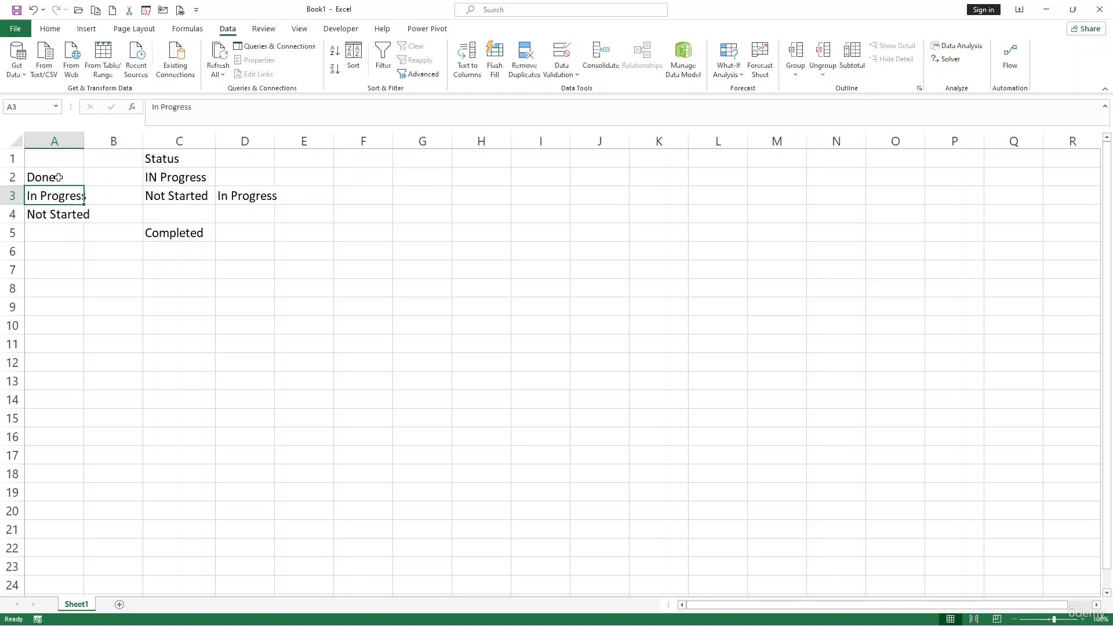
Choose Done in D3 from its updated dropdown list
left_click(272, 197)
left_click(280, 198)
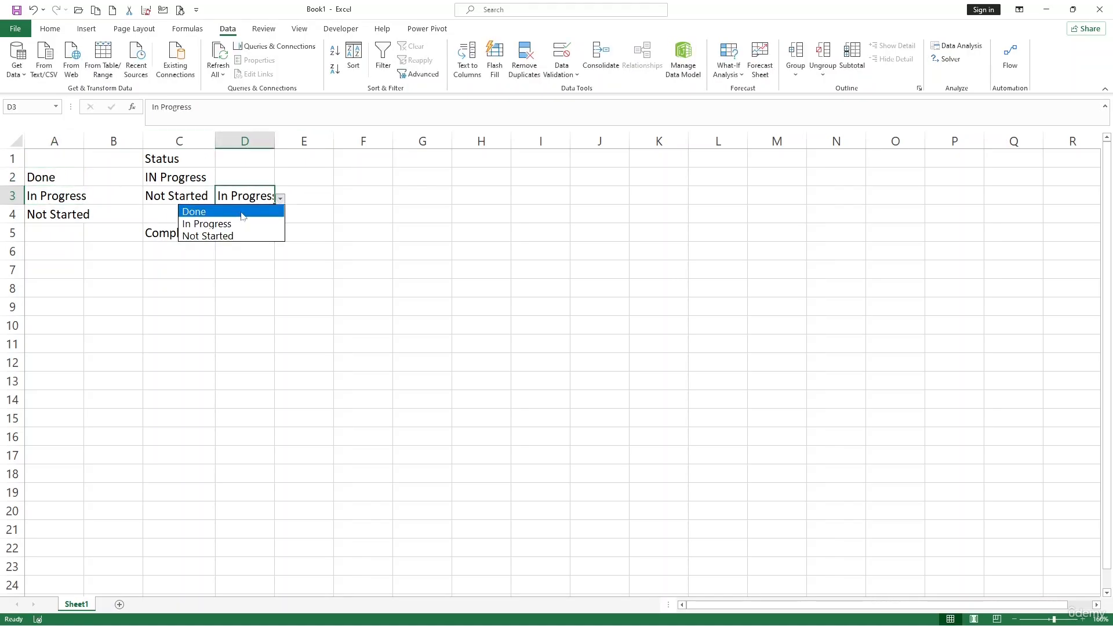
left_click(269, 211)
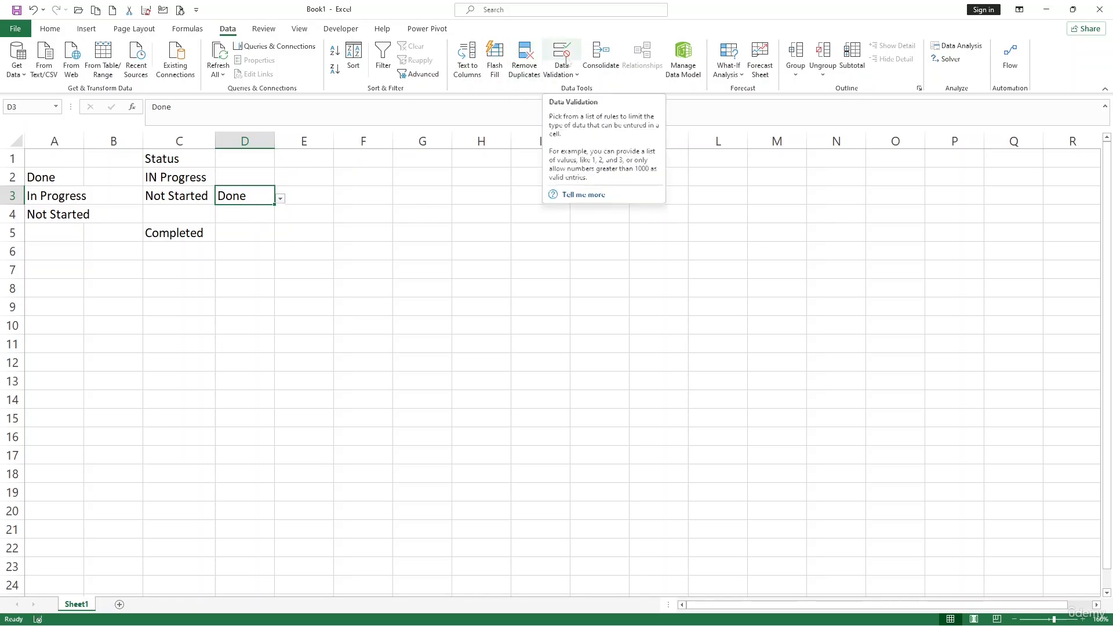
Add the input message 'Please select a status from the list' to D3's validation and review its error alert settings
left_click(566, 58)
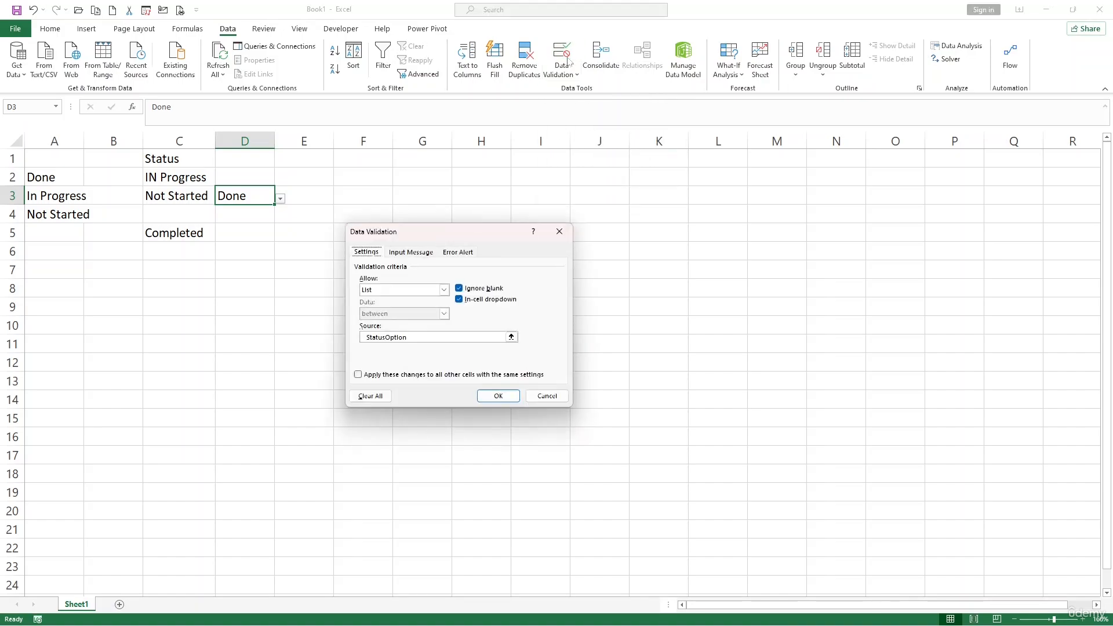
left_click(419, 254)
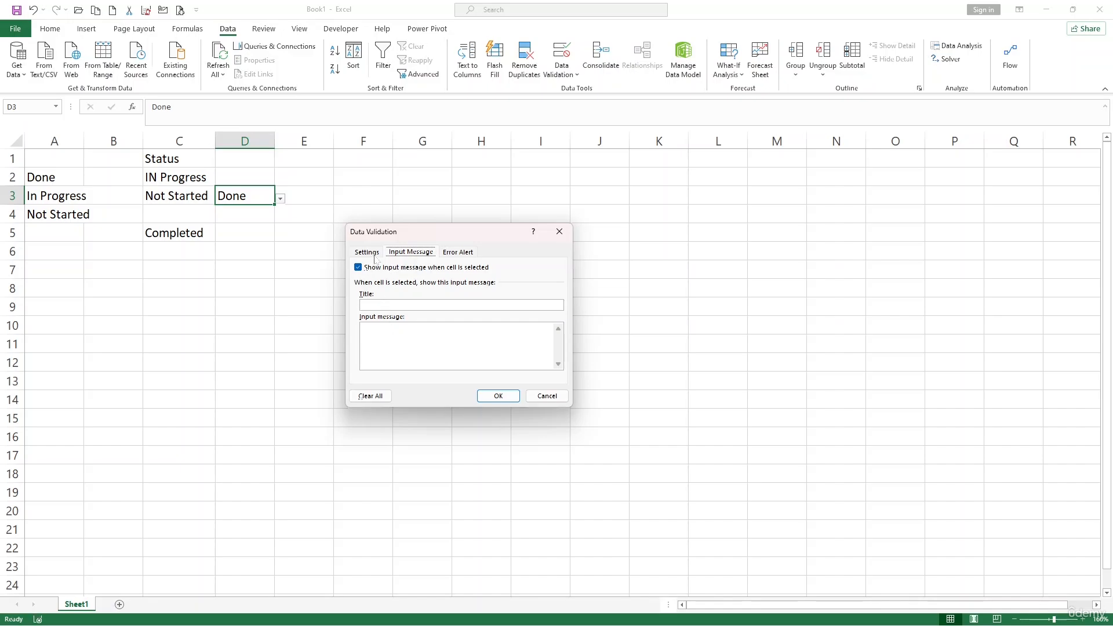
left_click(384, 326)
left_click(461, 252)
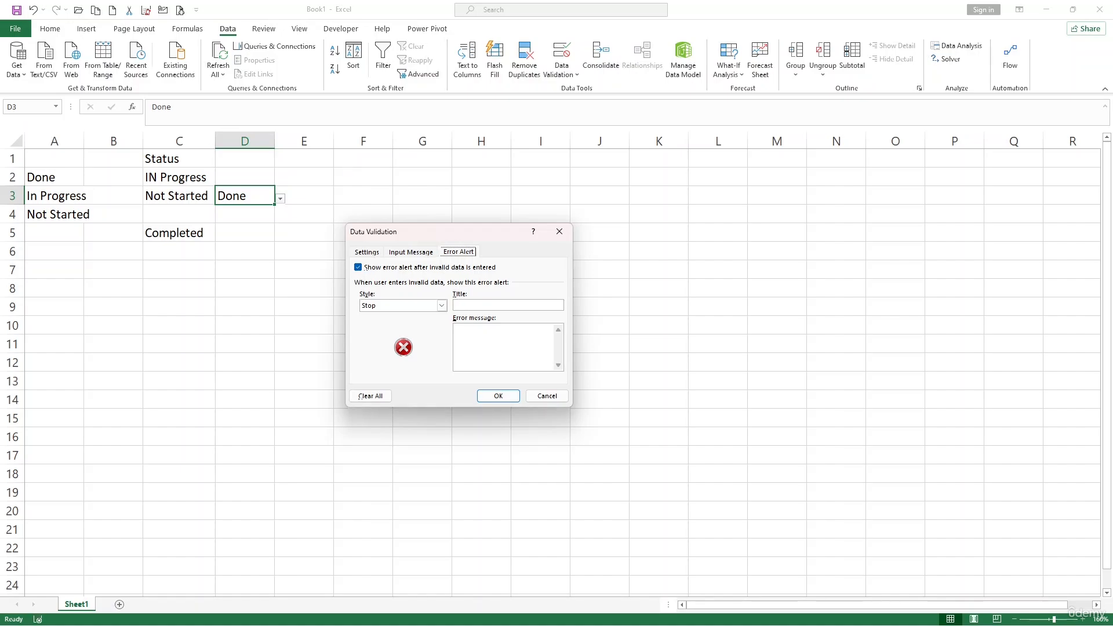
left_click(501, 398)
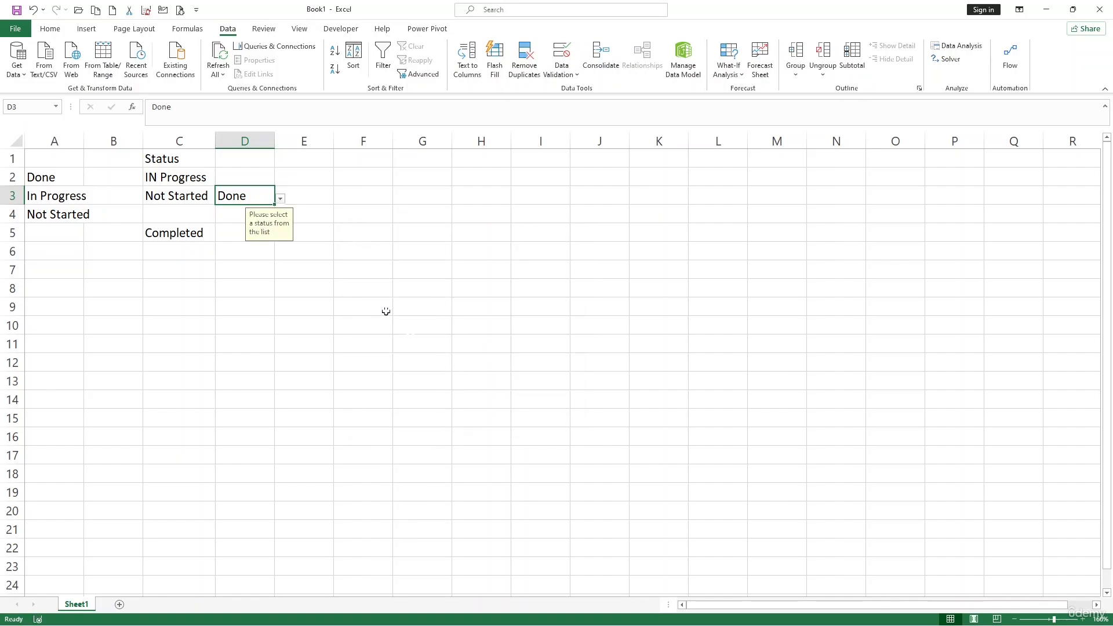